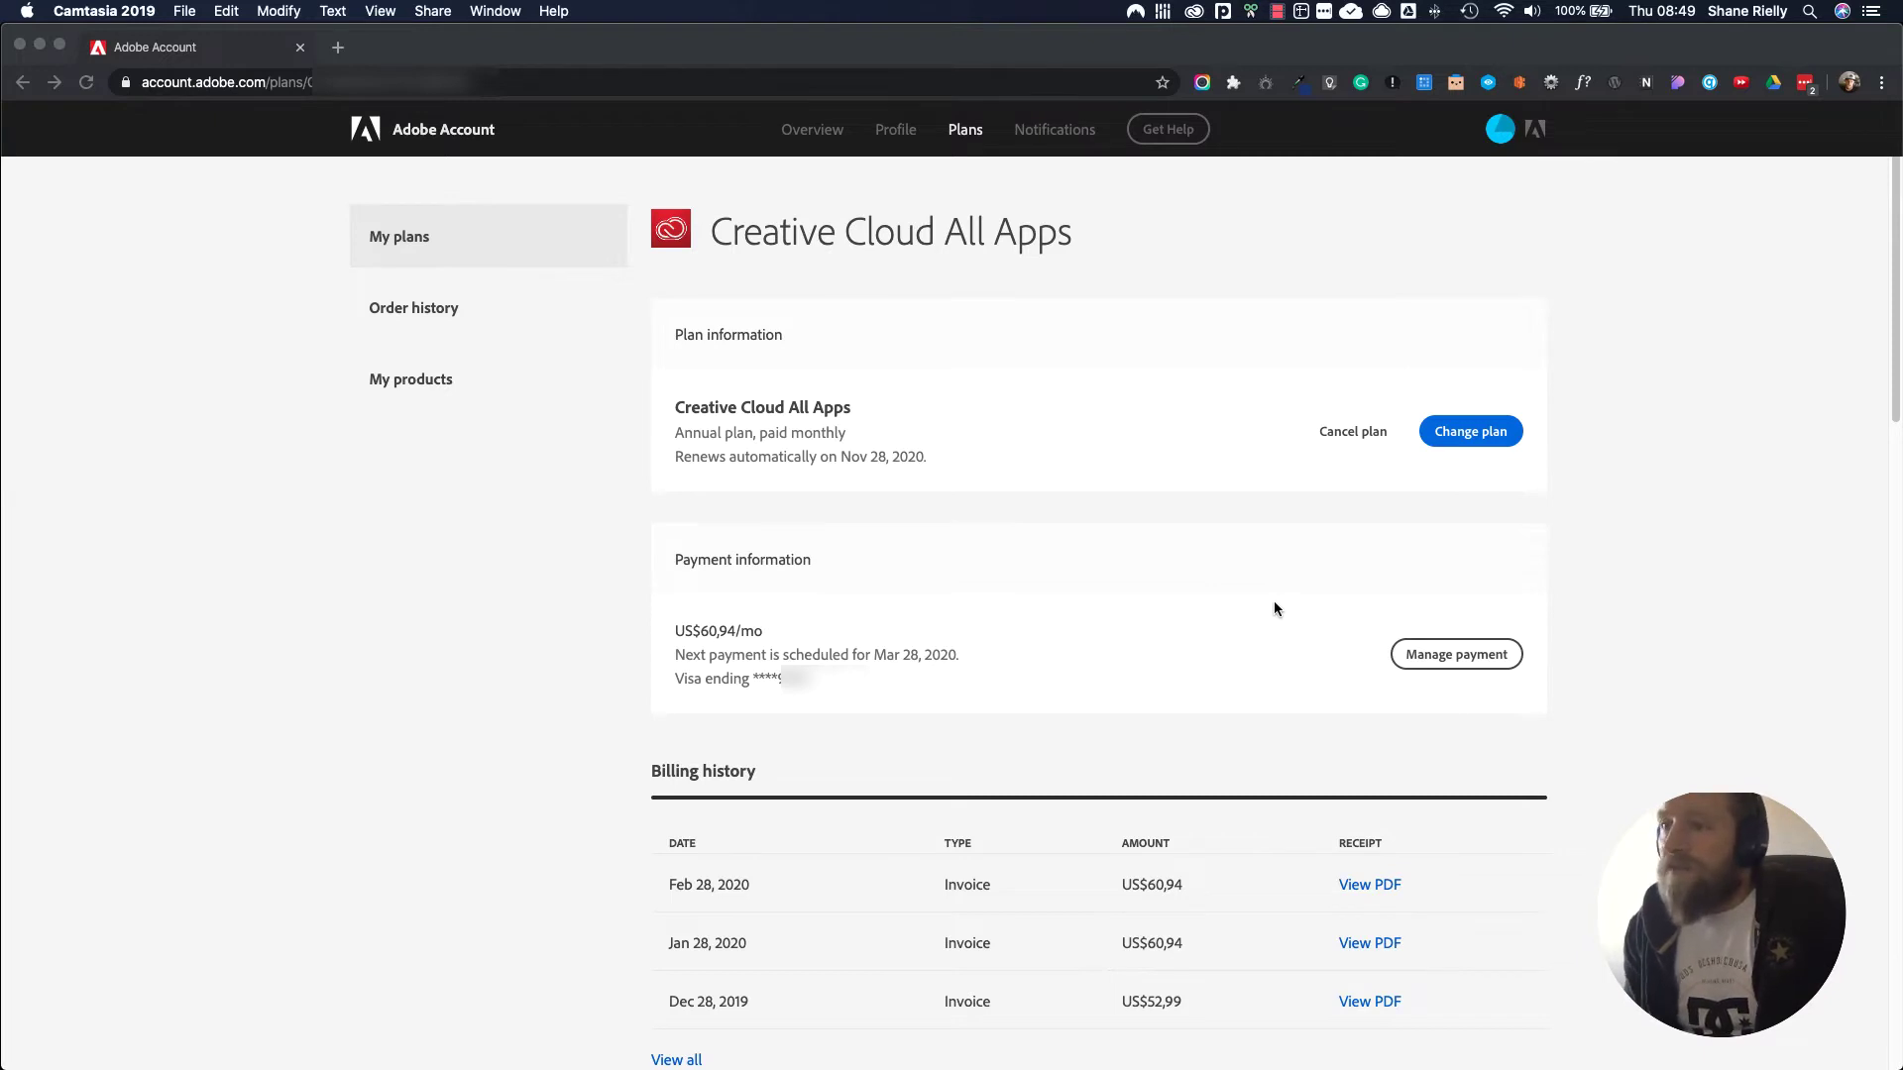
From the account page, open Change plan for the Creative Cloud All Apps plan
left_click(490, 726)
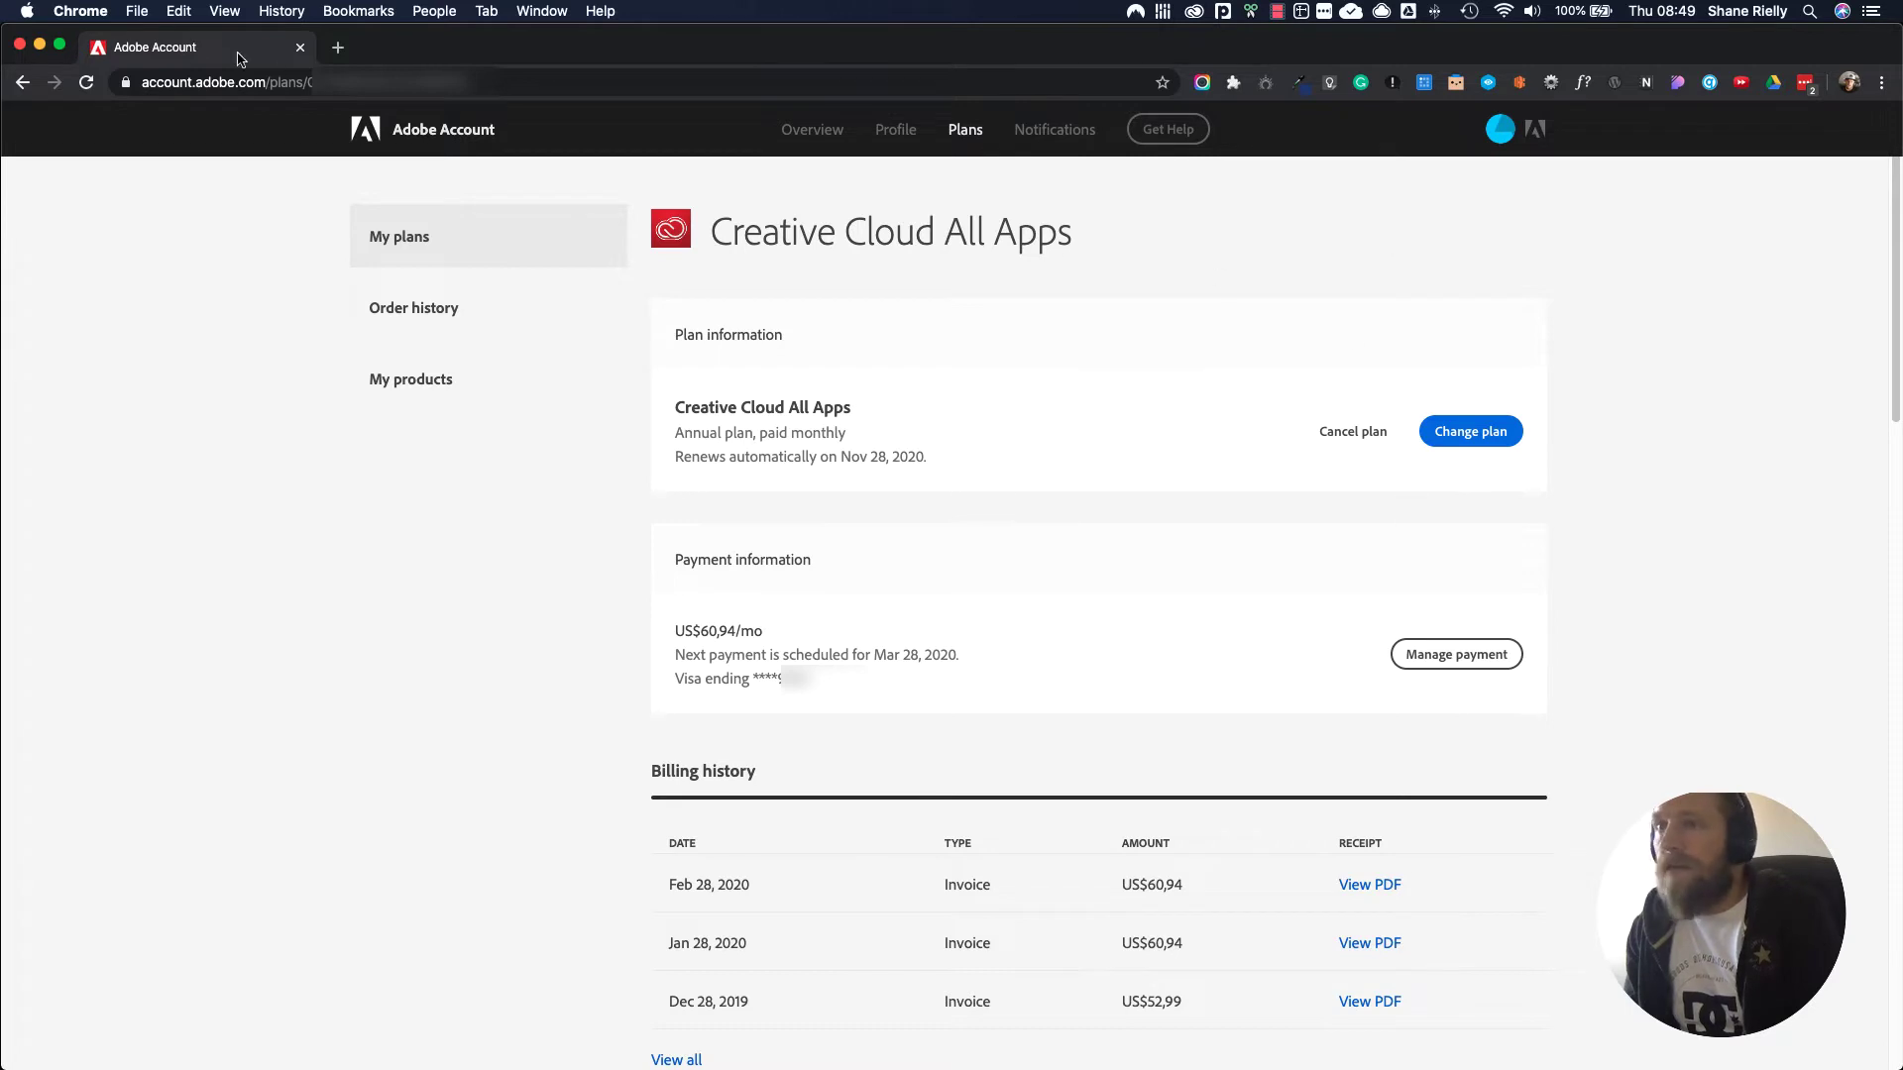
left_click(186, 82)
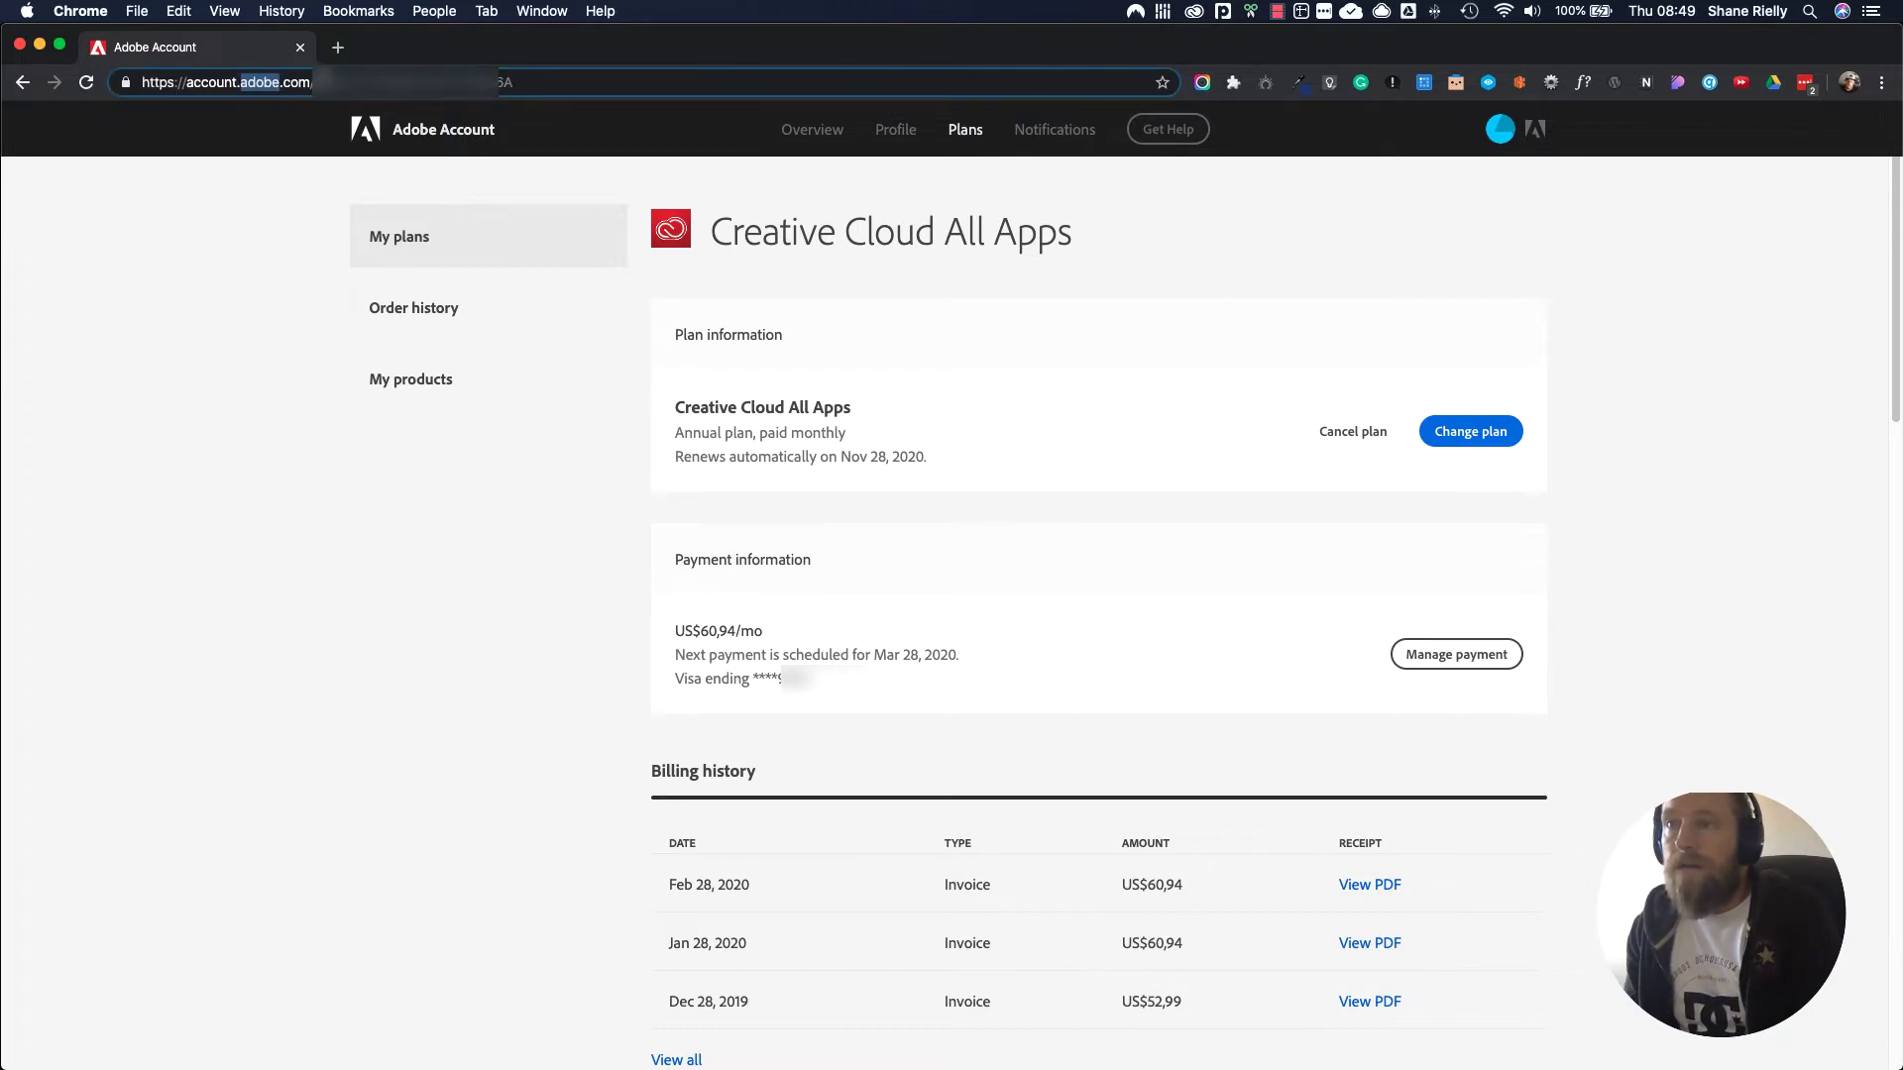
left_click(197, 479)
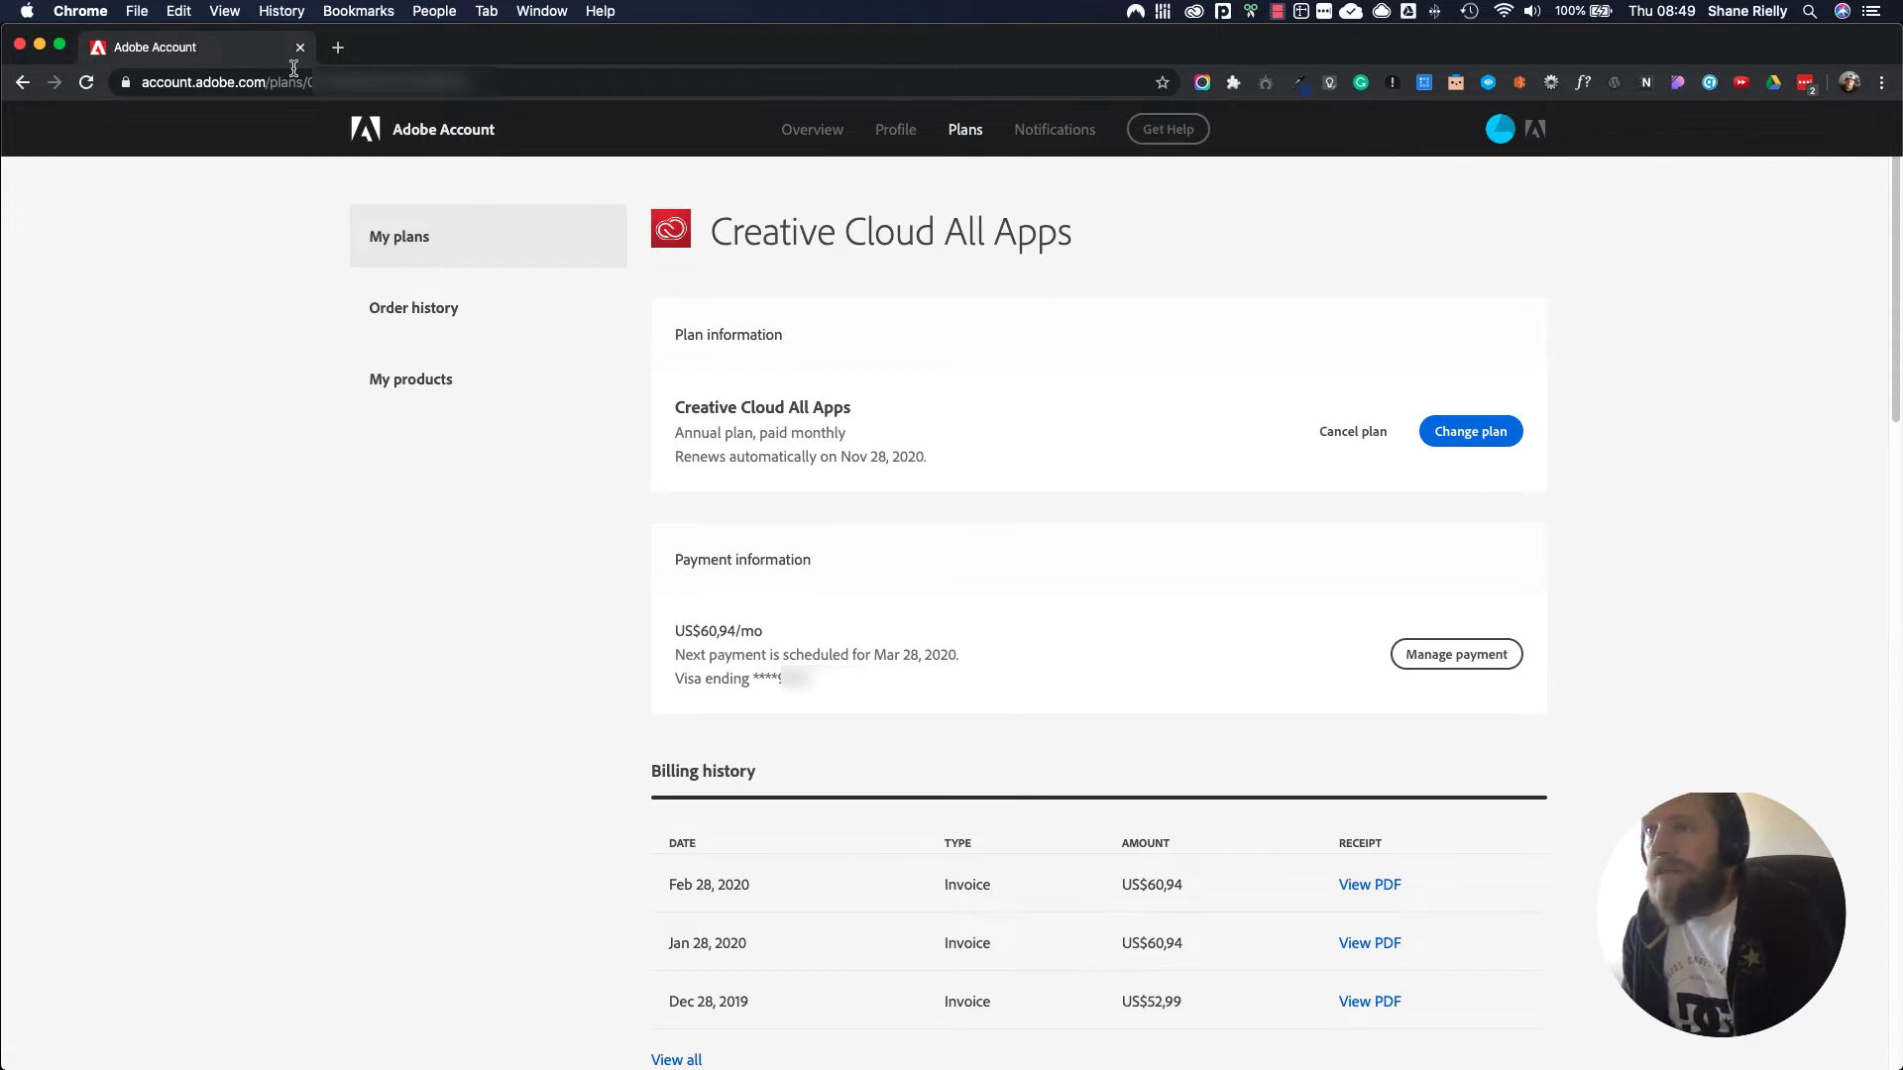
left_click_drag(313, 83, 505, 82)
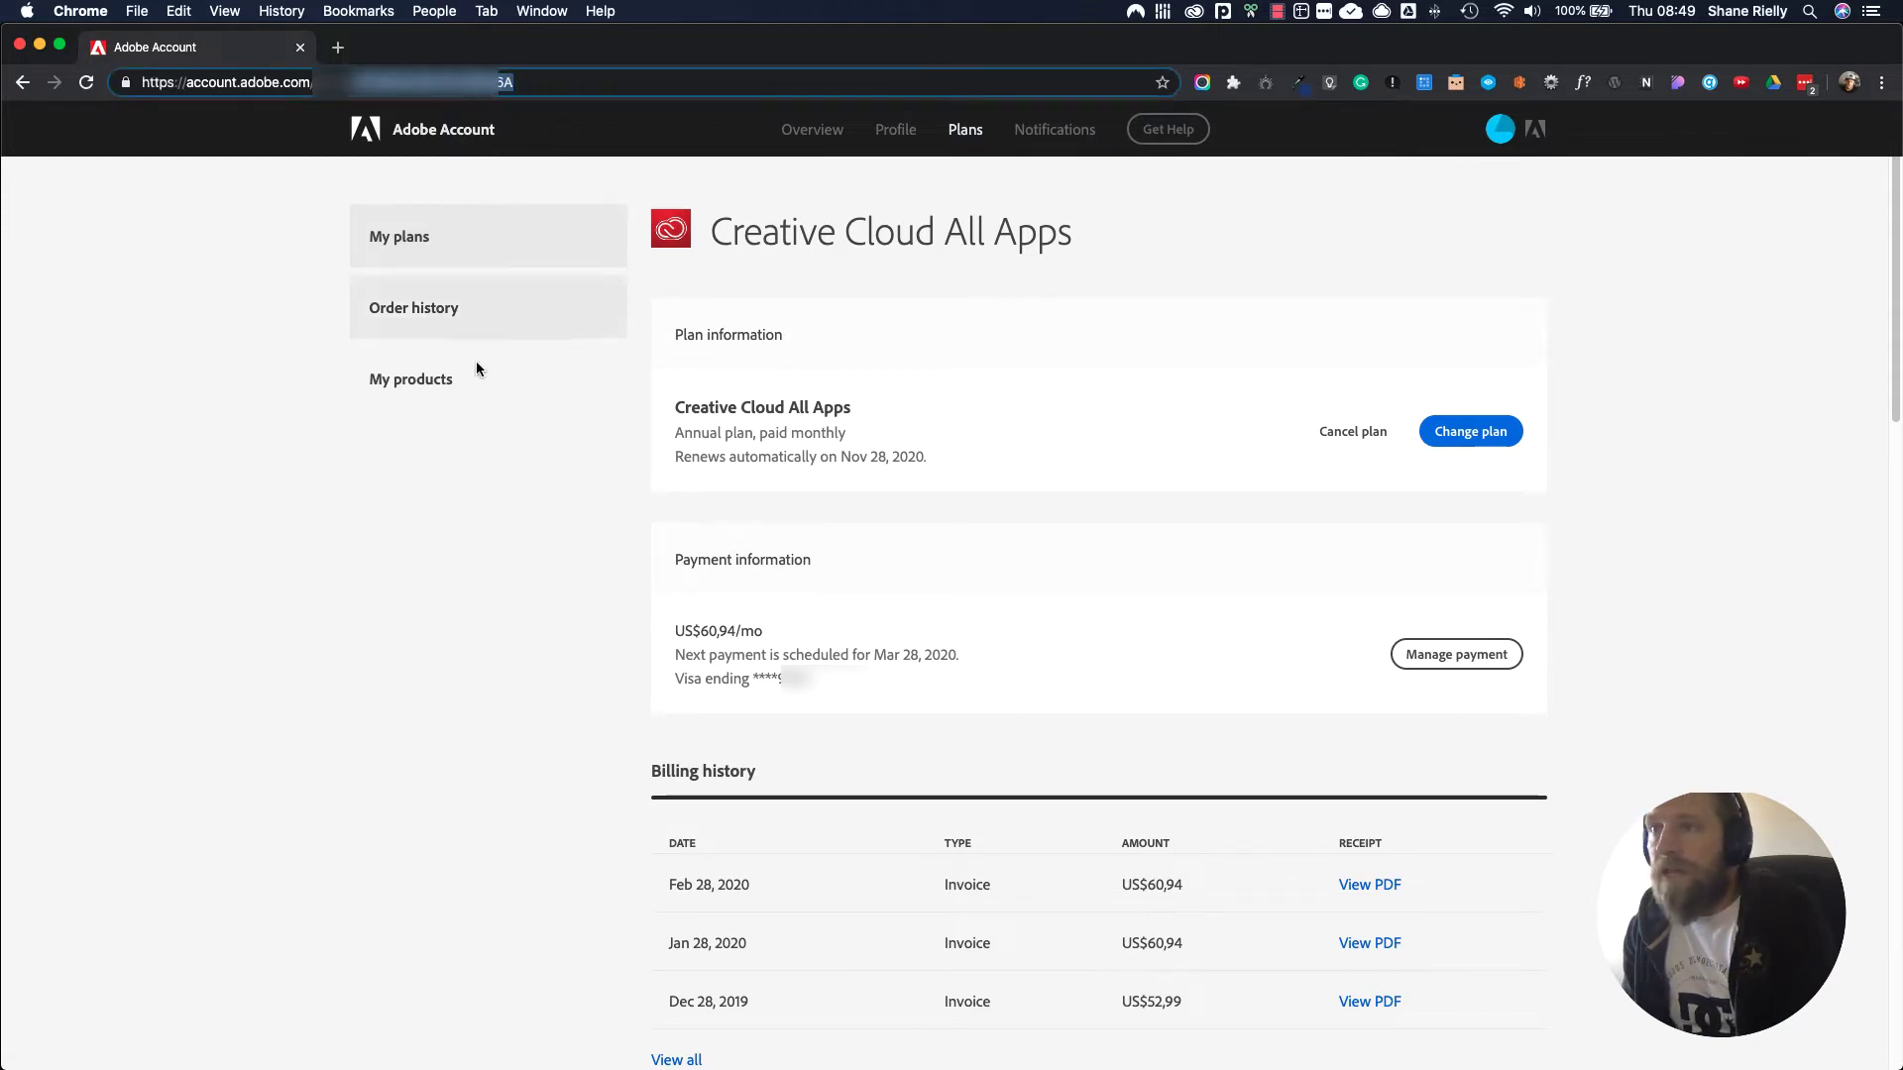
left_click(501, 777)
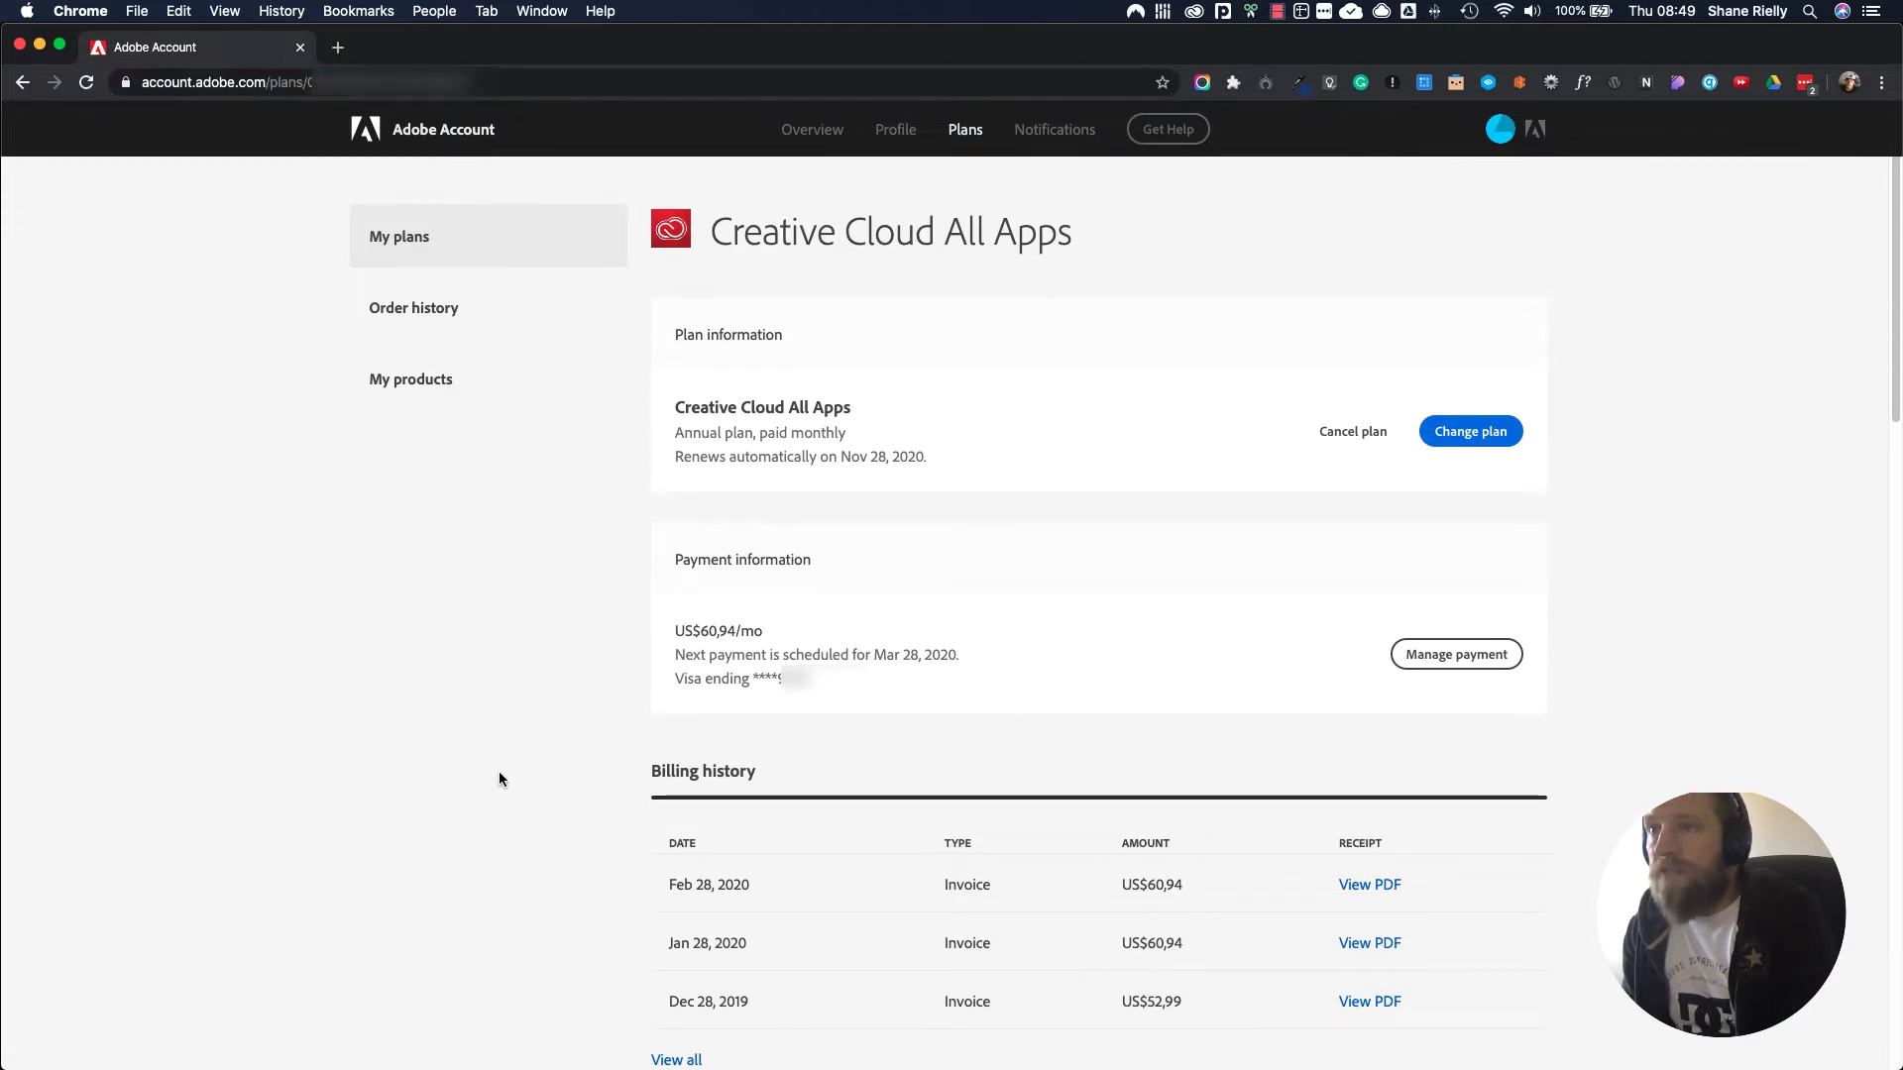
left_click(1469, 431)
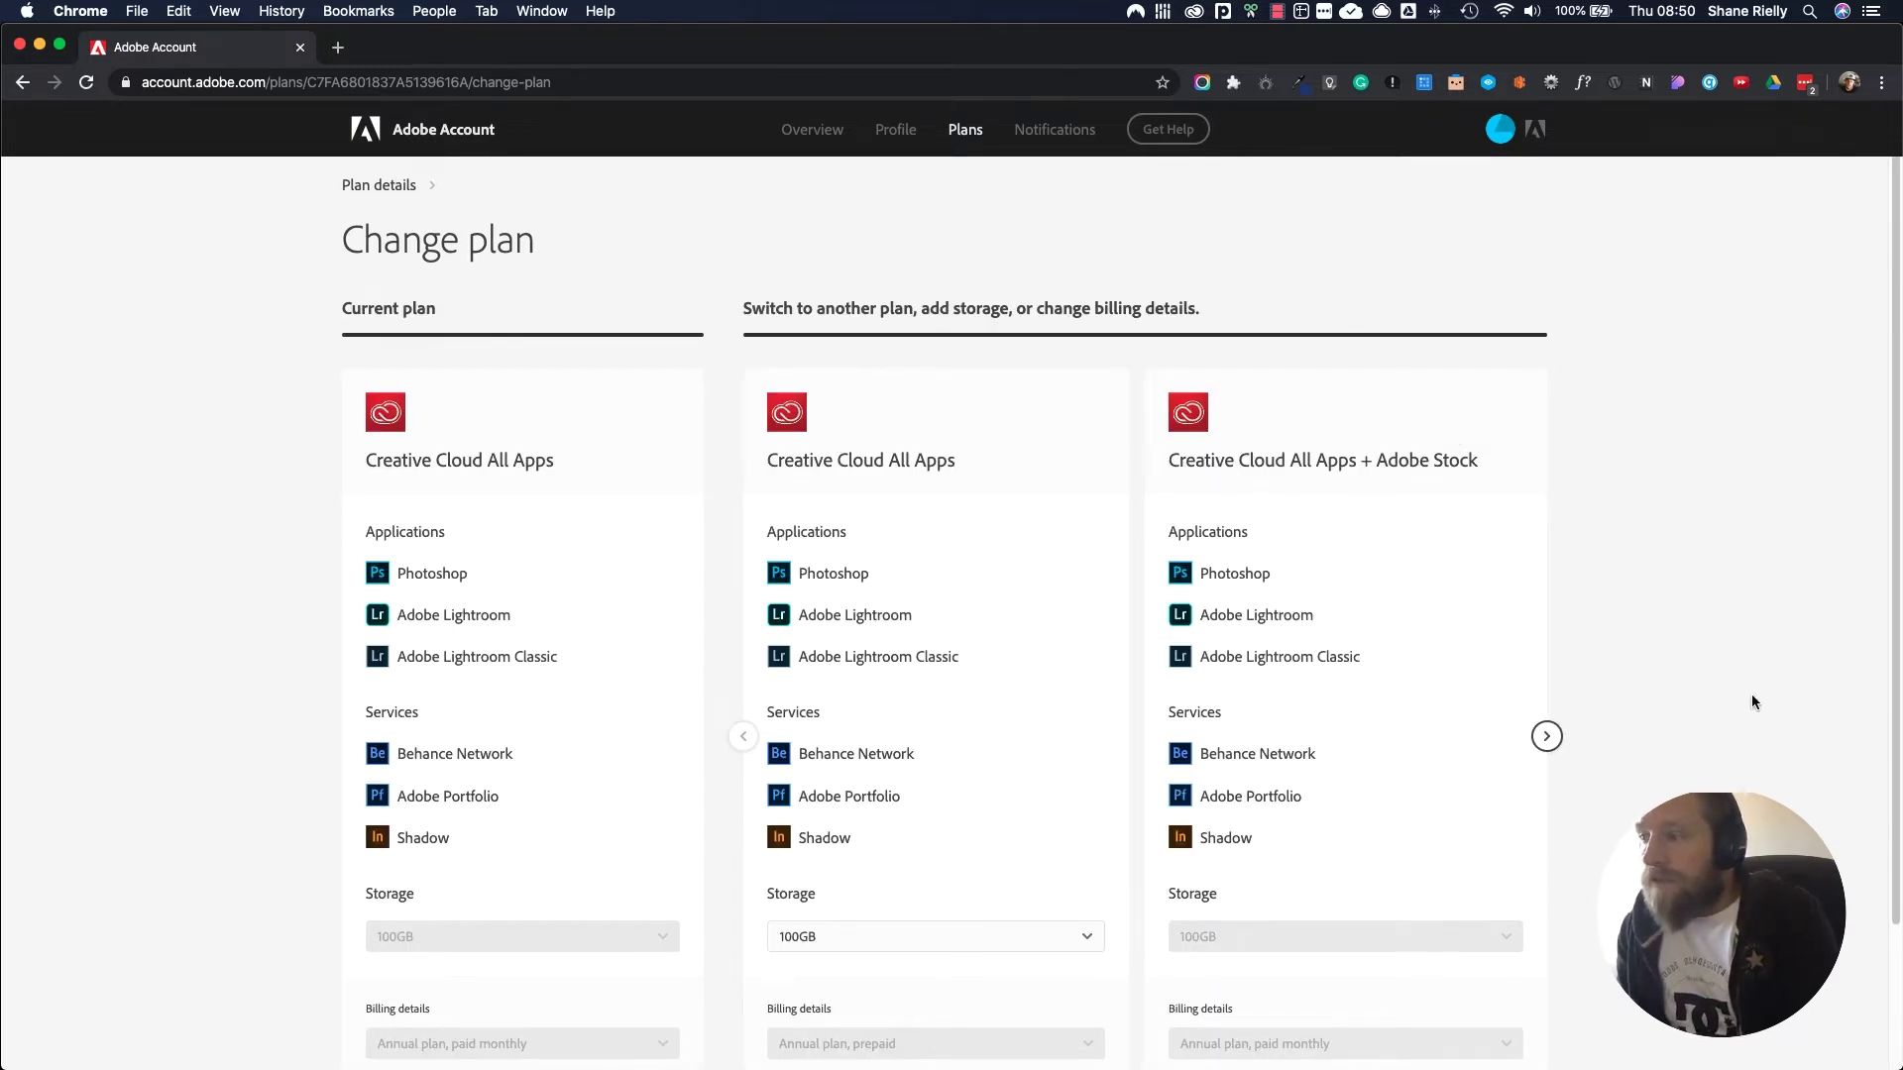
scroll(1751, 693, "down", 3)
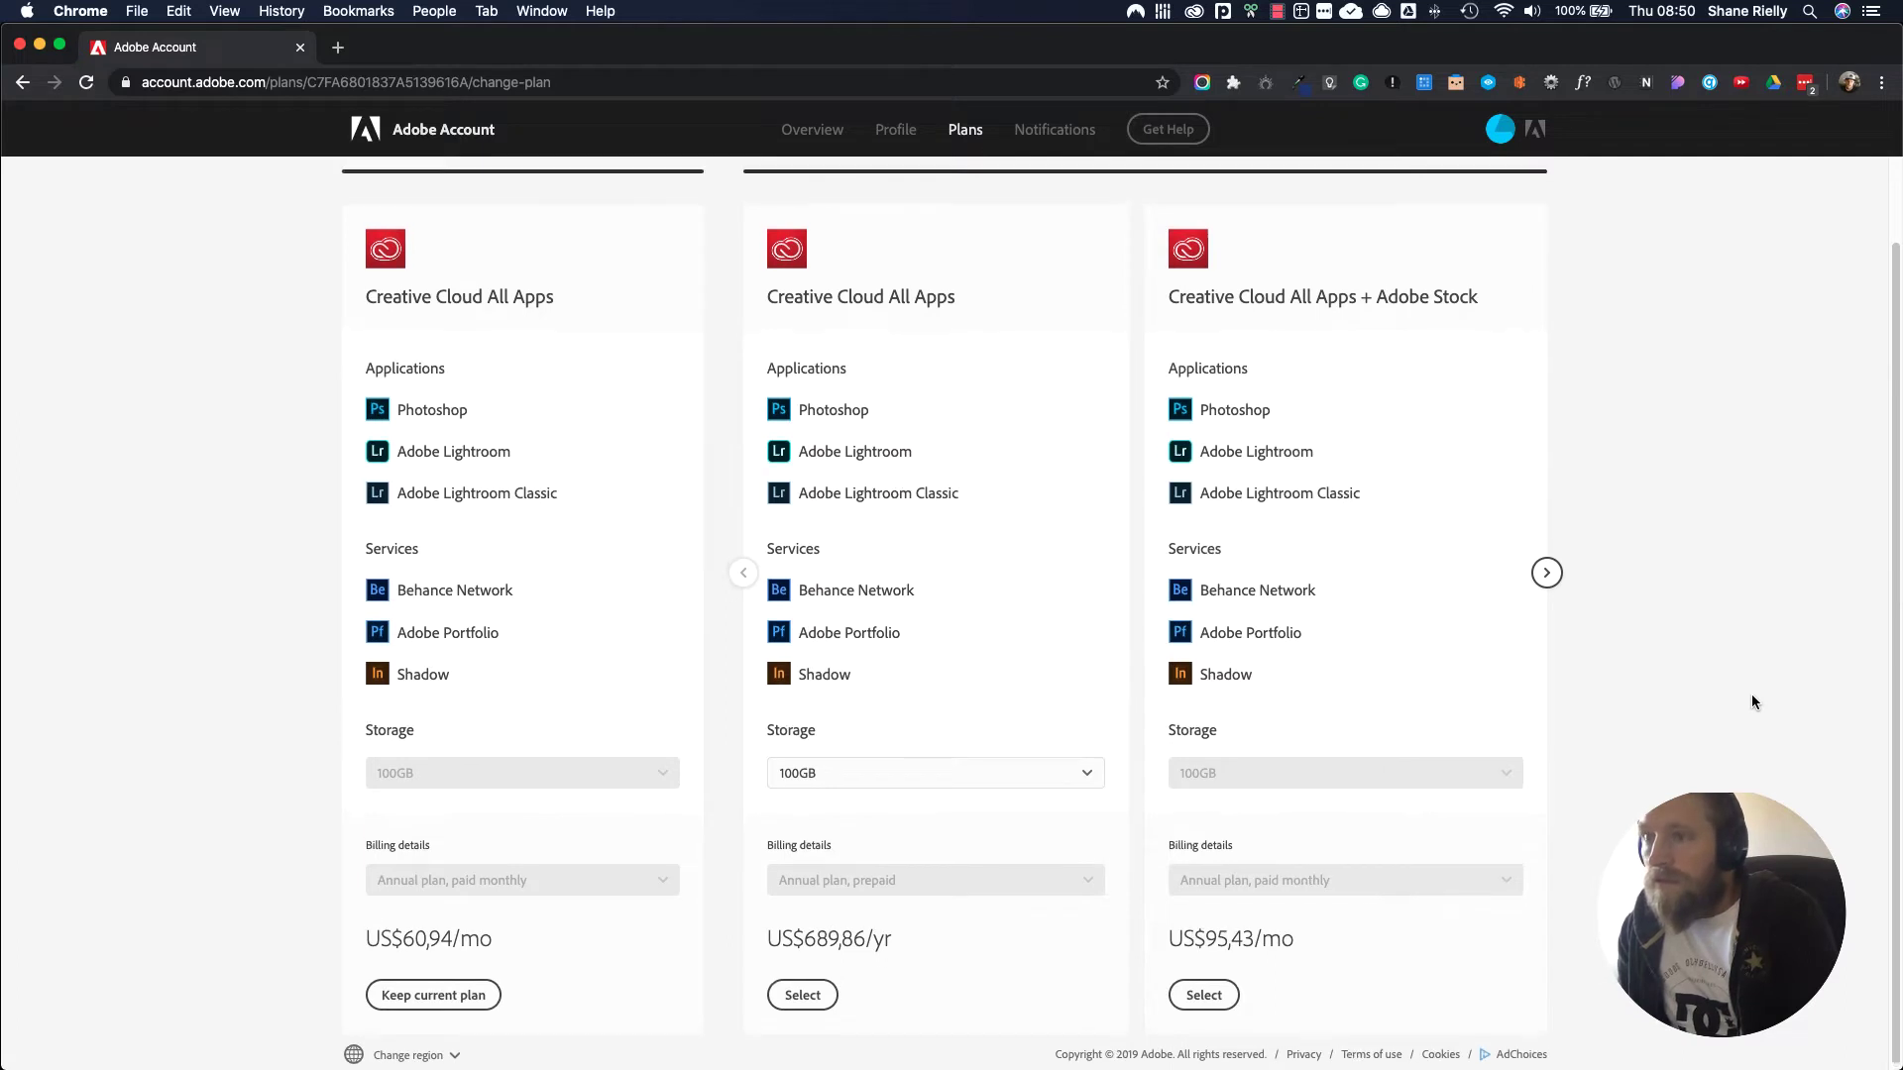
scroll(1751, 694, "up", 3)
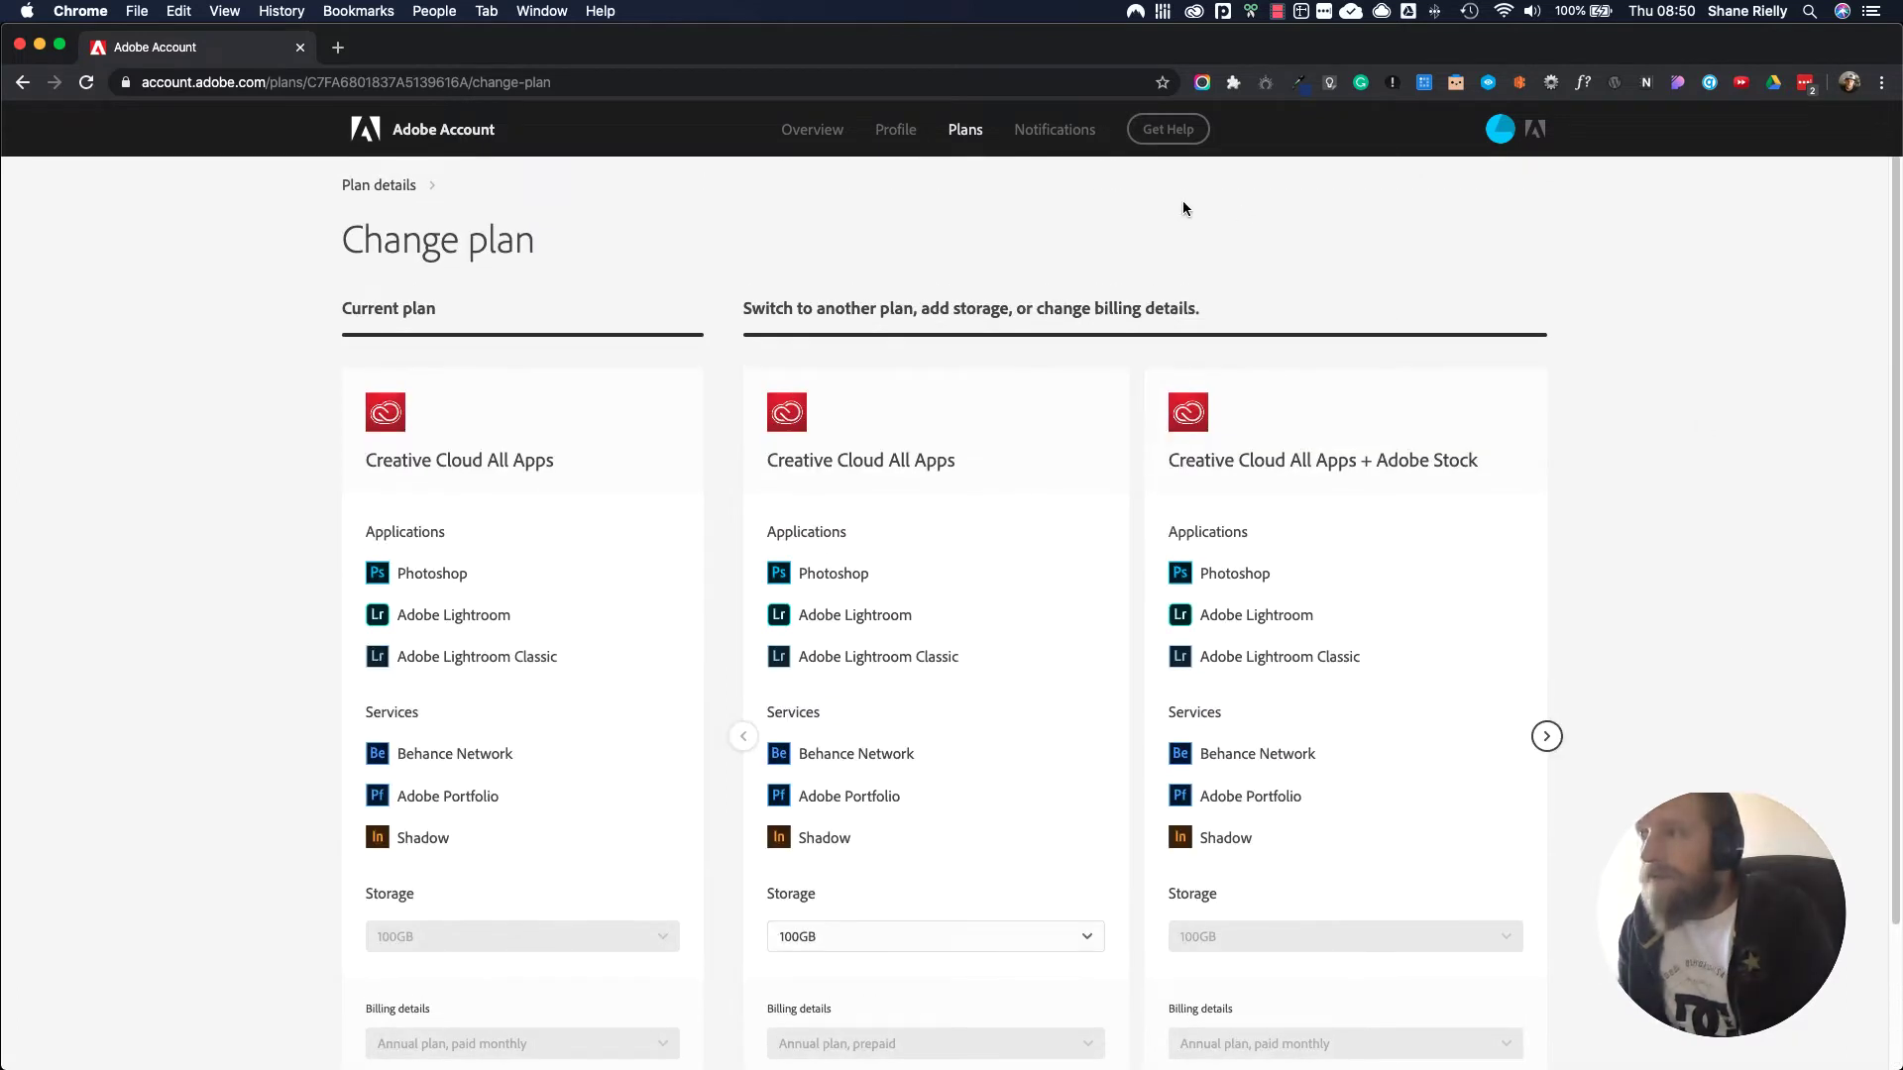
scroll(1381, 783, "down", 3)
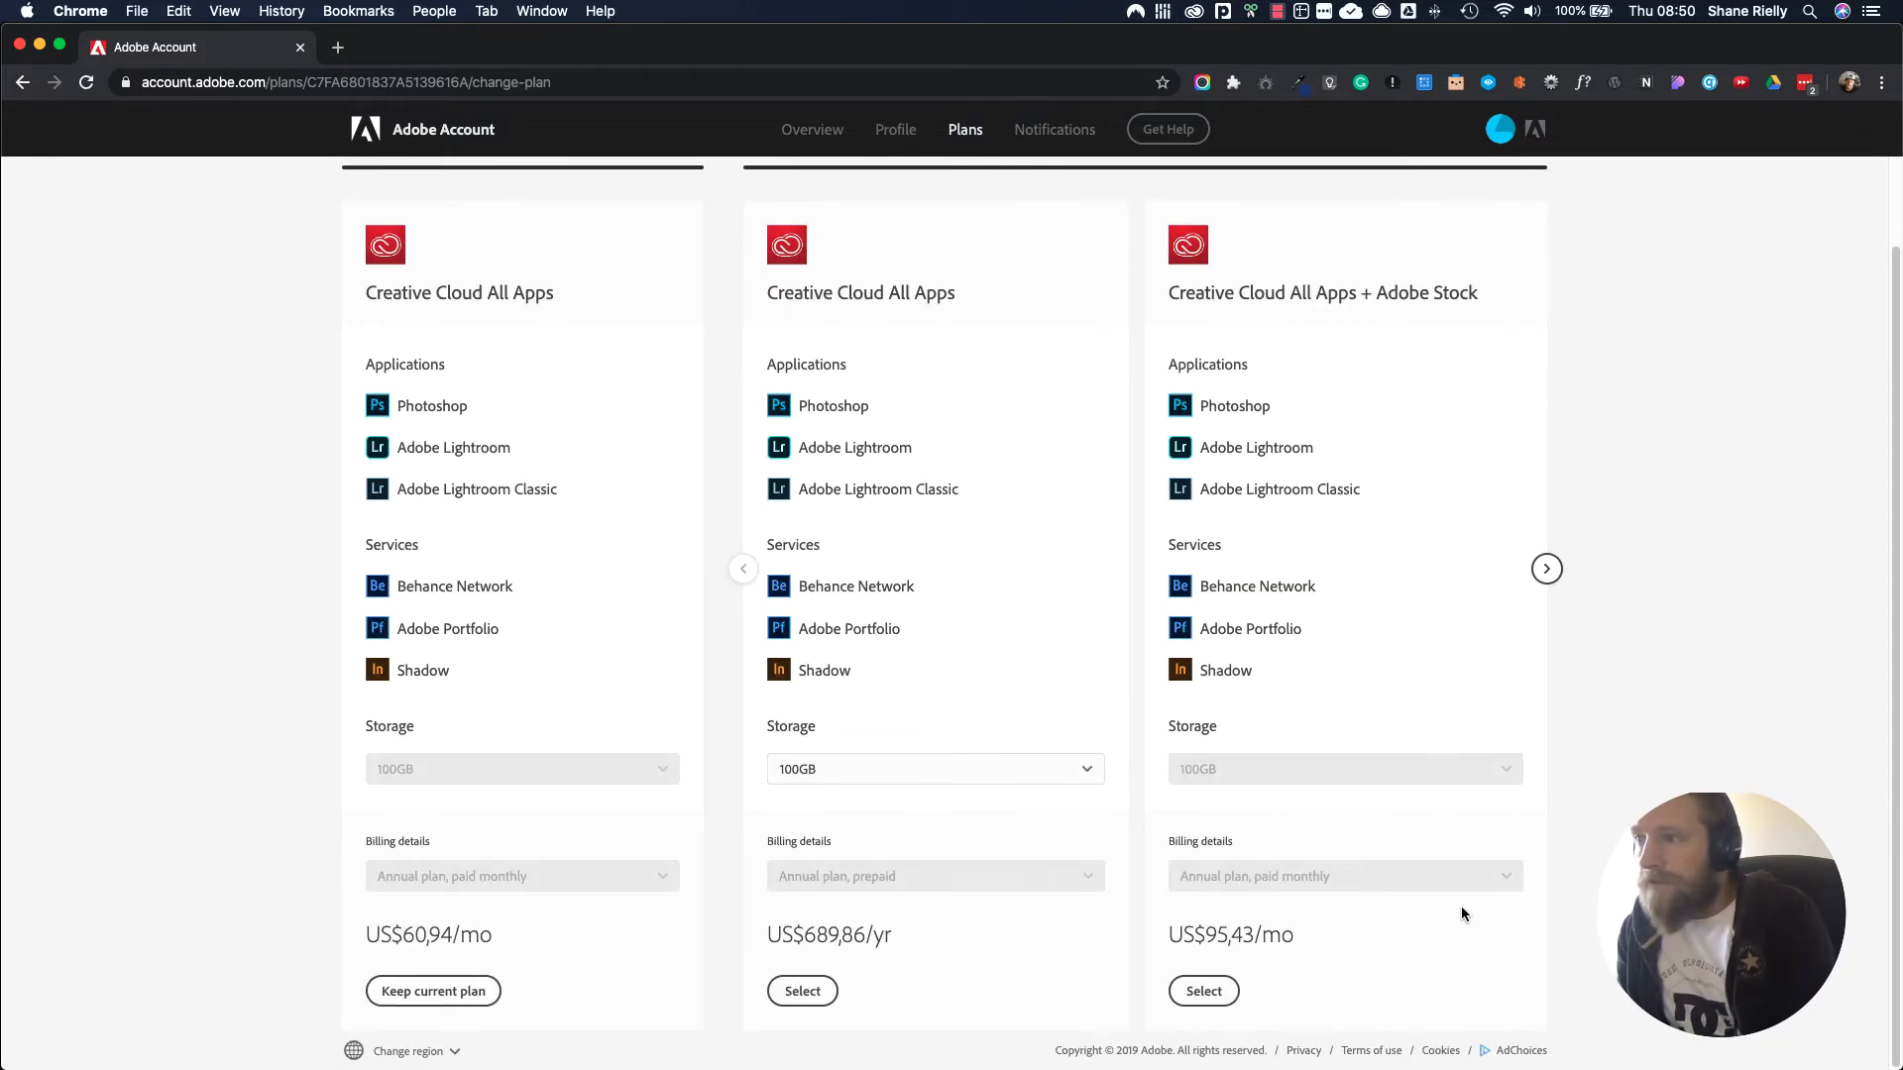
scroll(1460, 906, "up", 3)
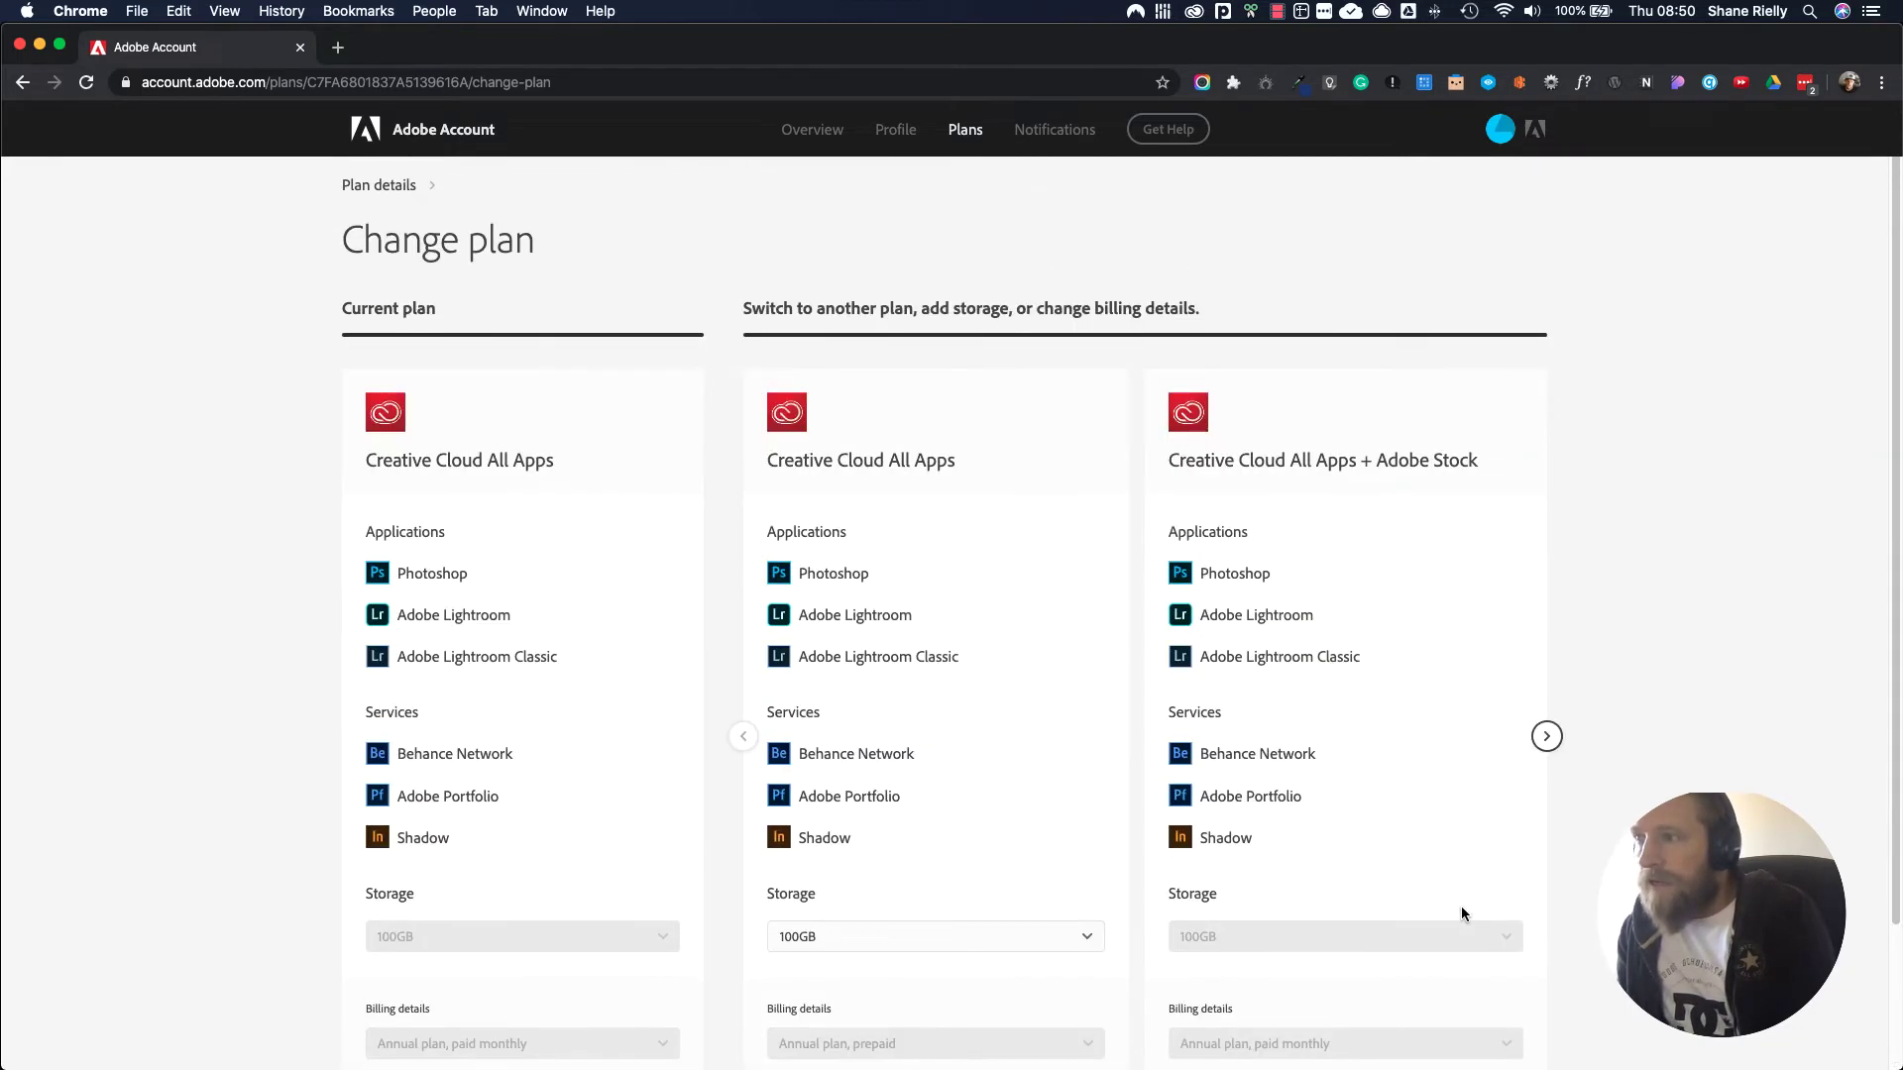
Go via Profile and the avatar menu to the Adobe Account overview page
left_click(891, 130)
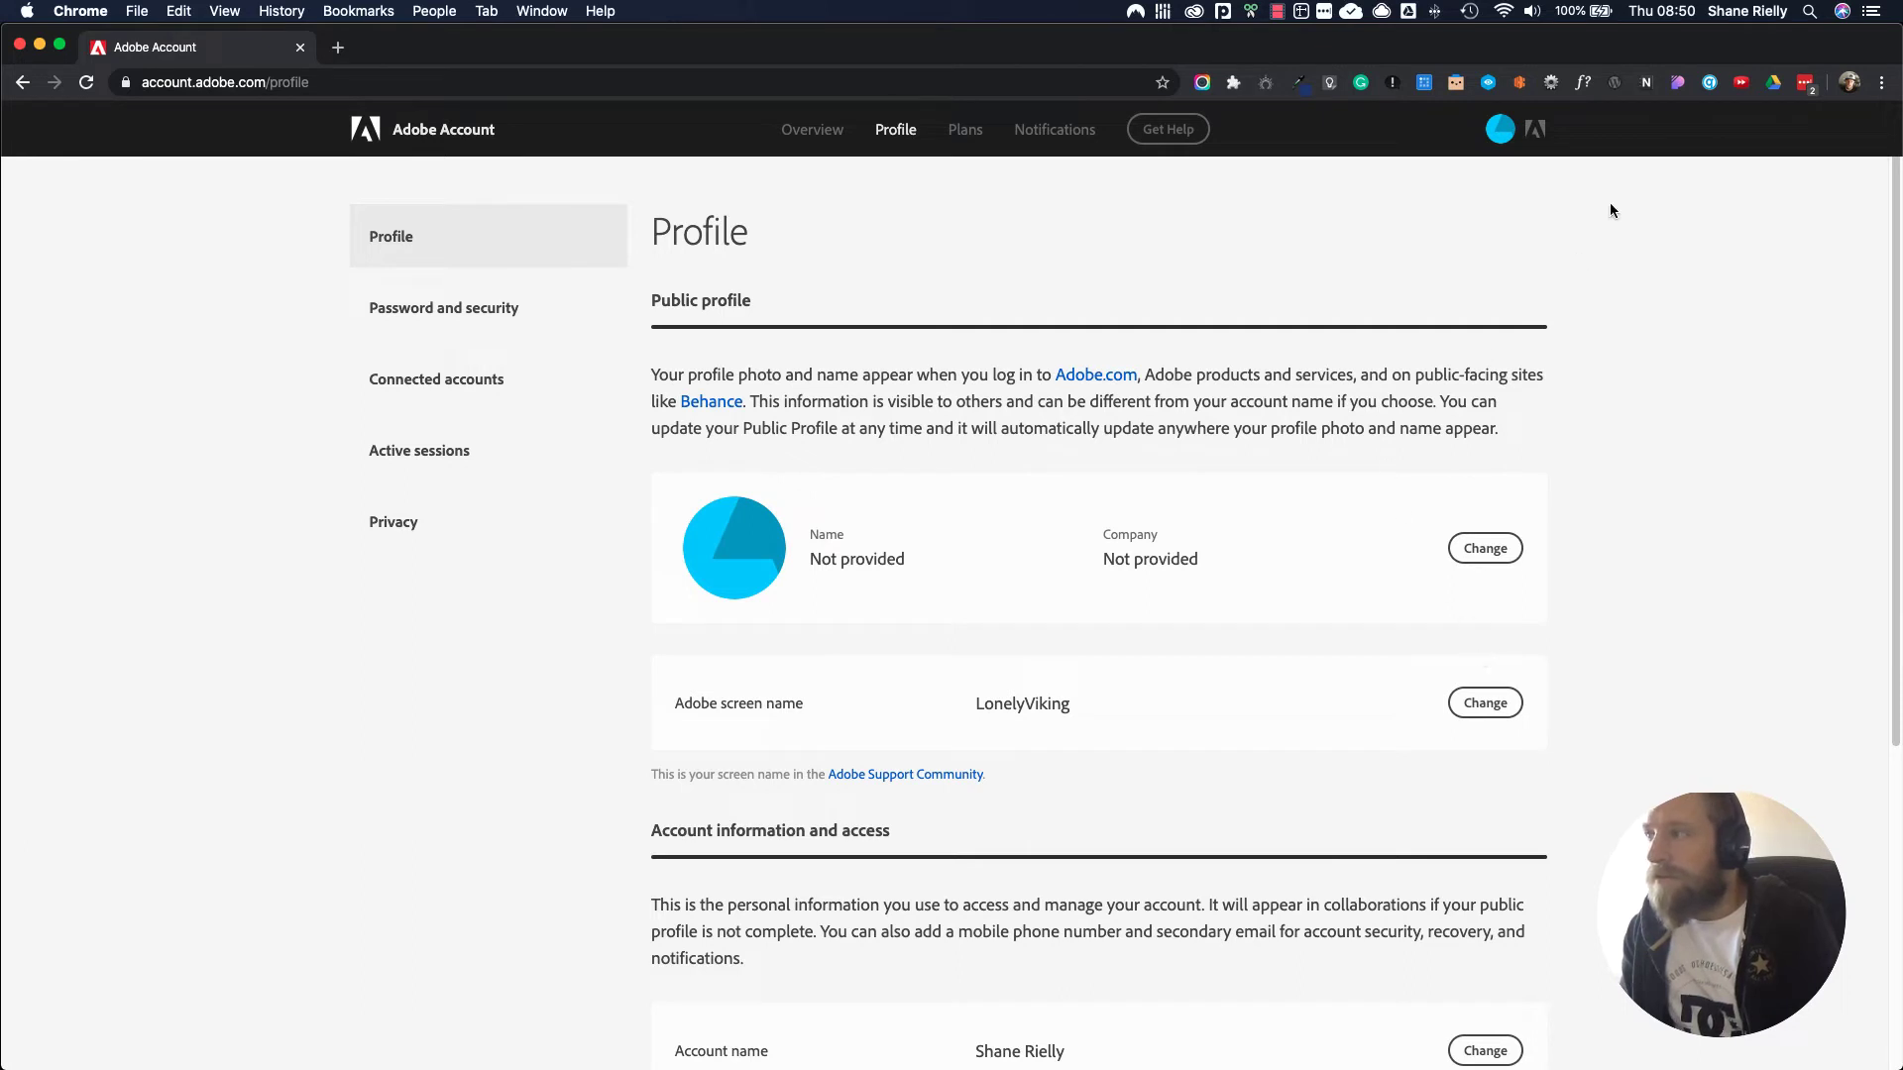
left_click(1500, 130)
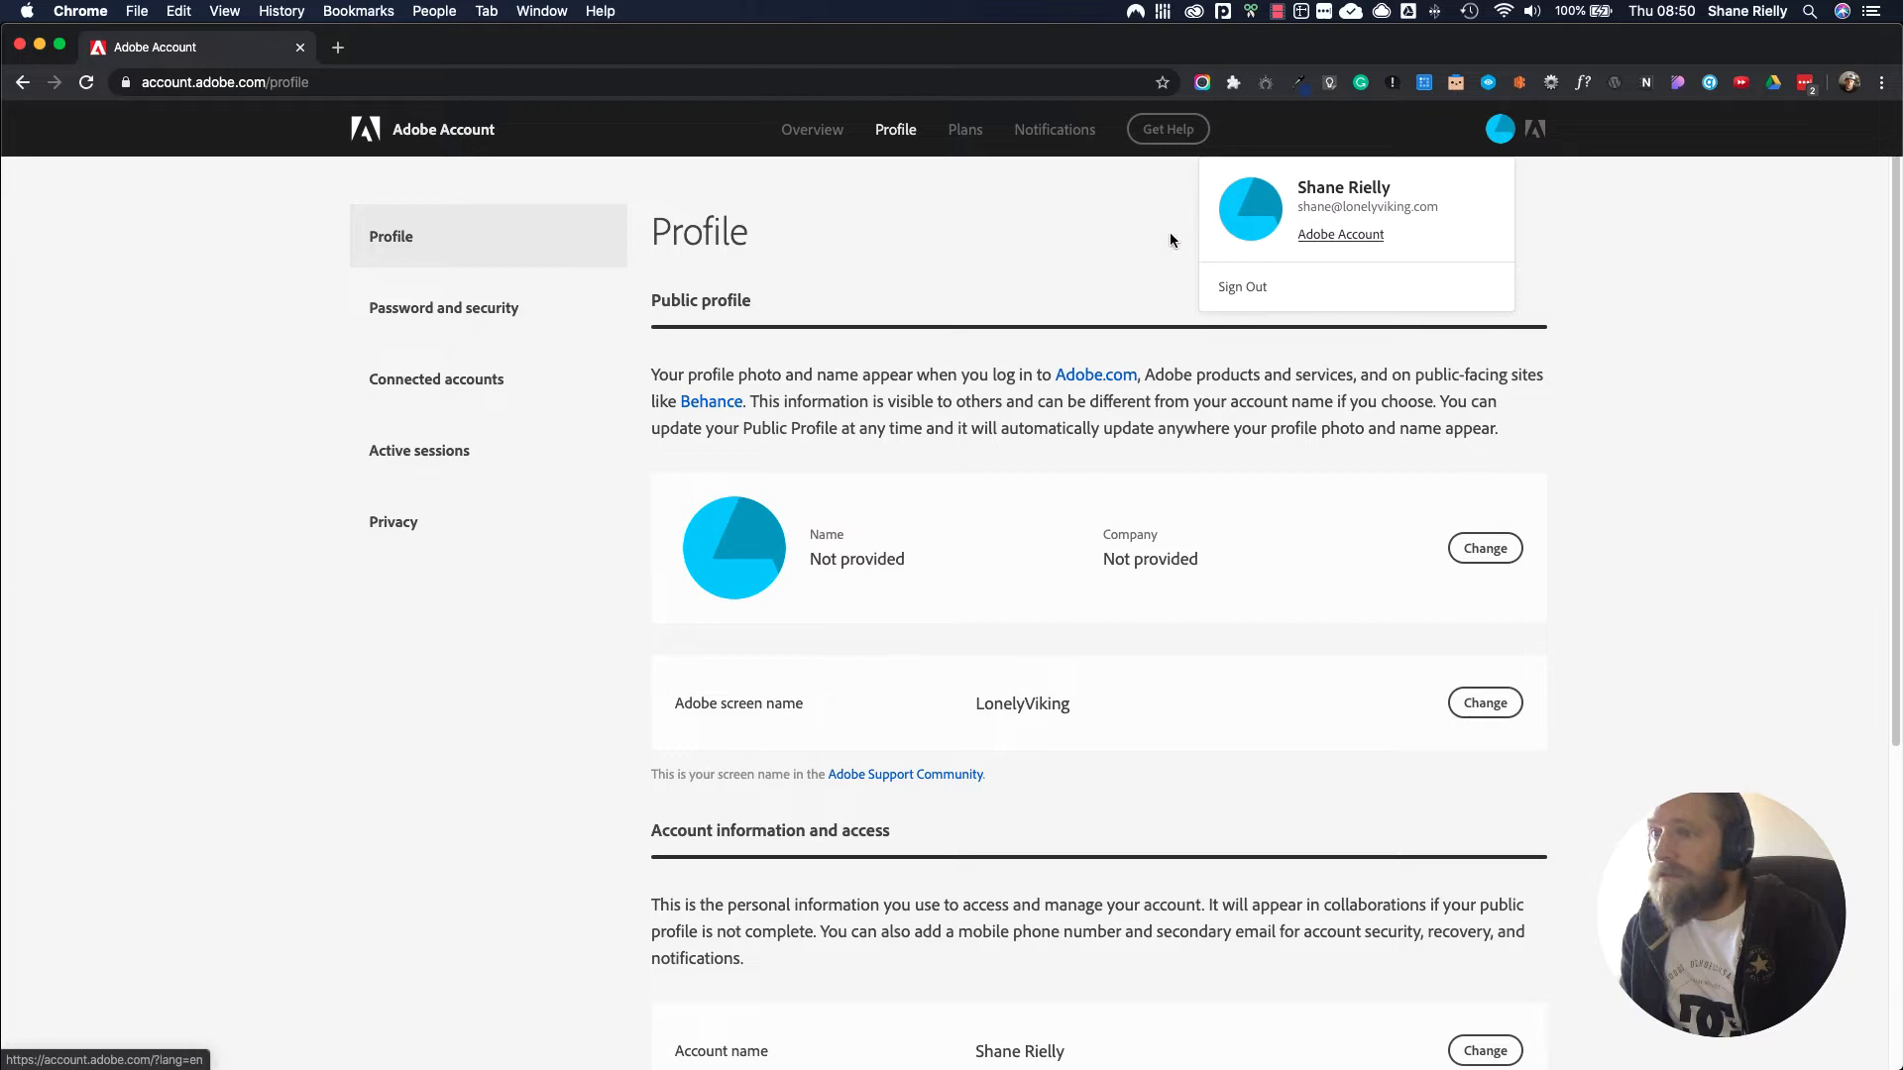
left_click(1194, 257)
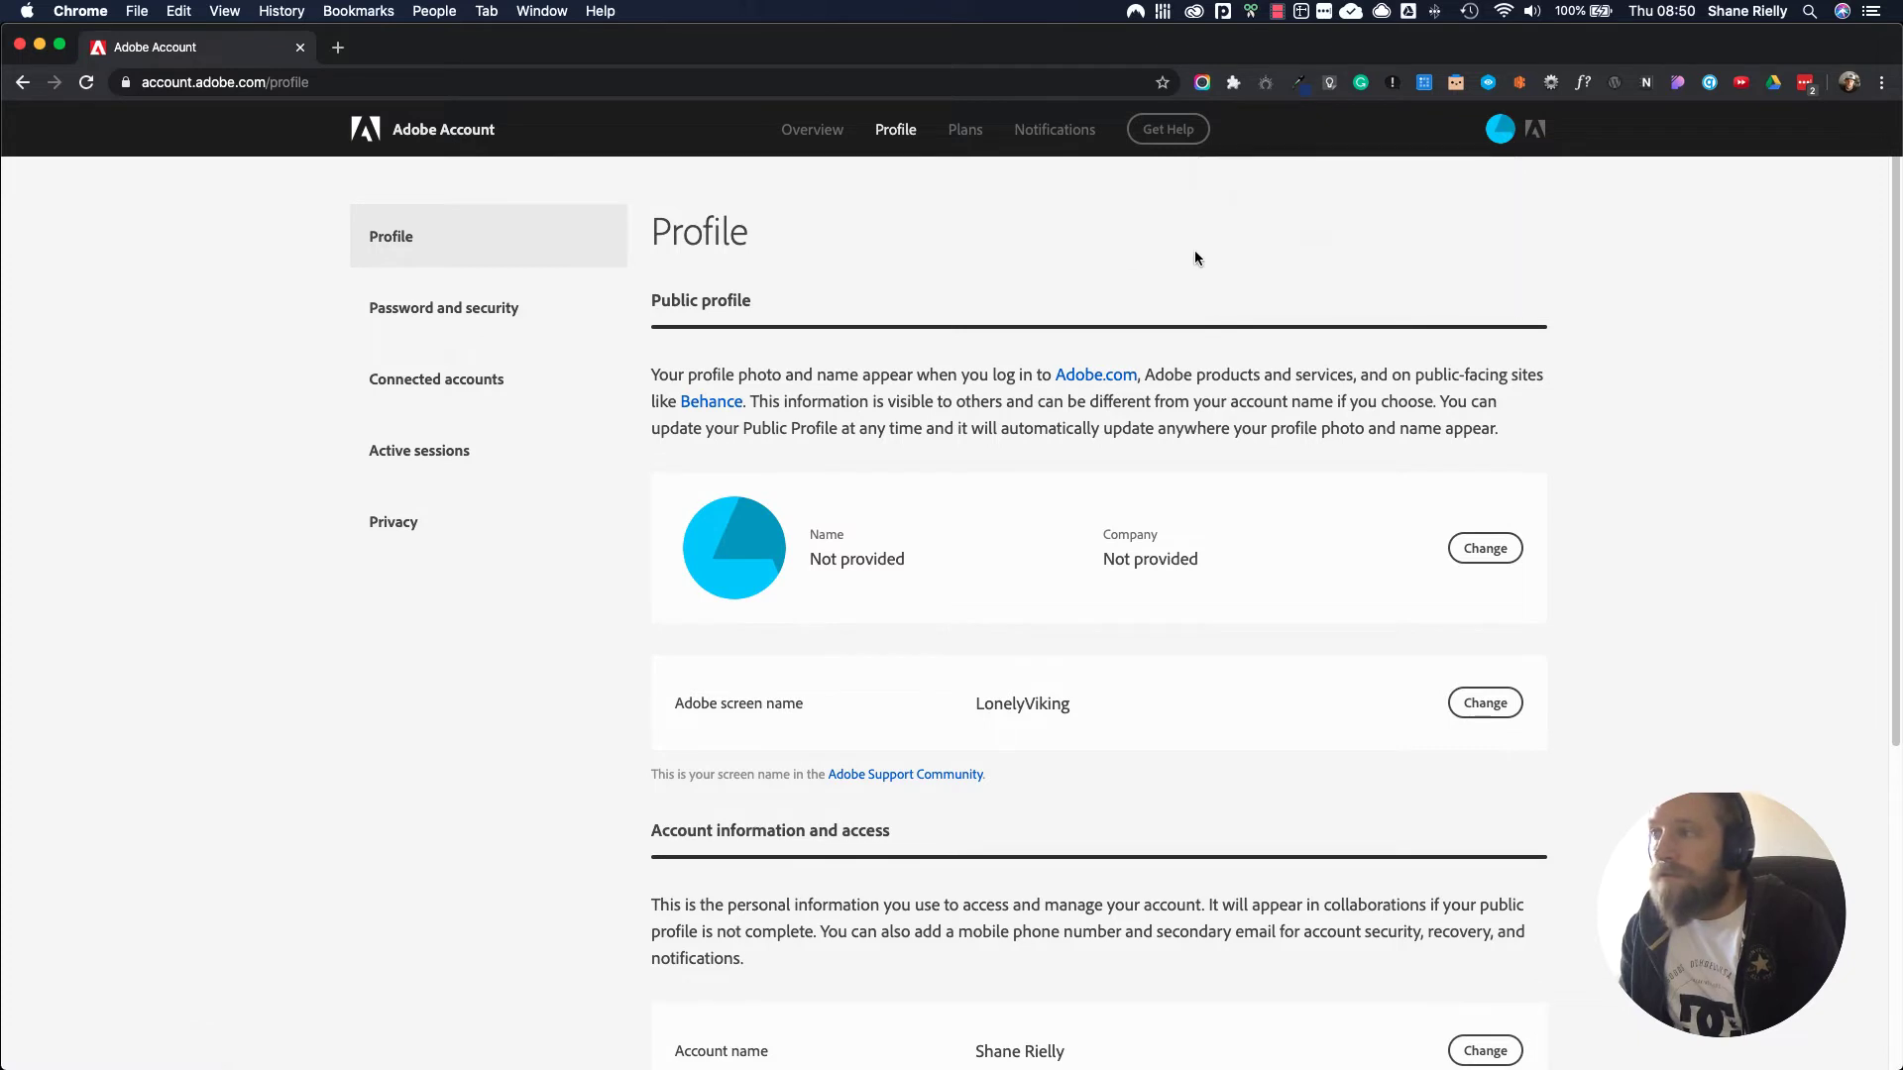
left_click(1499, 136)
left_click(1343, 236)
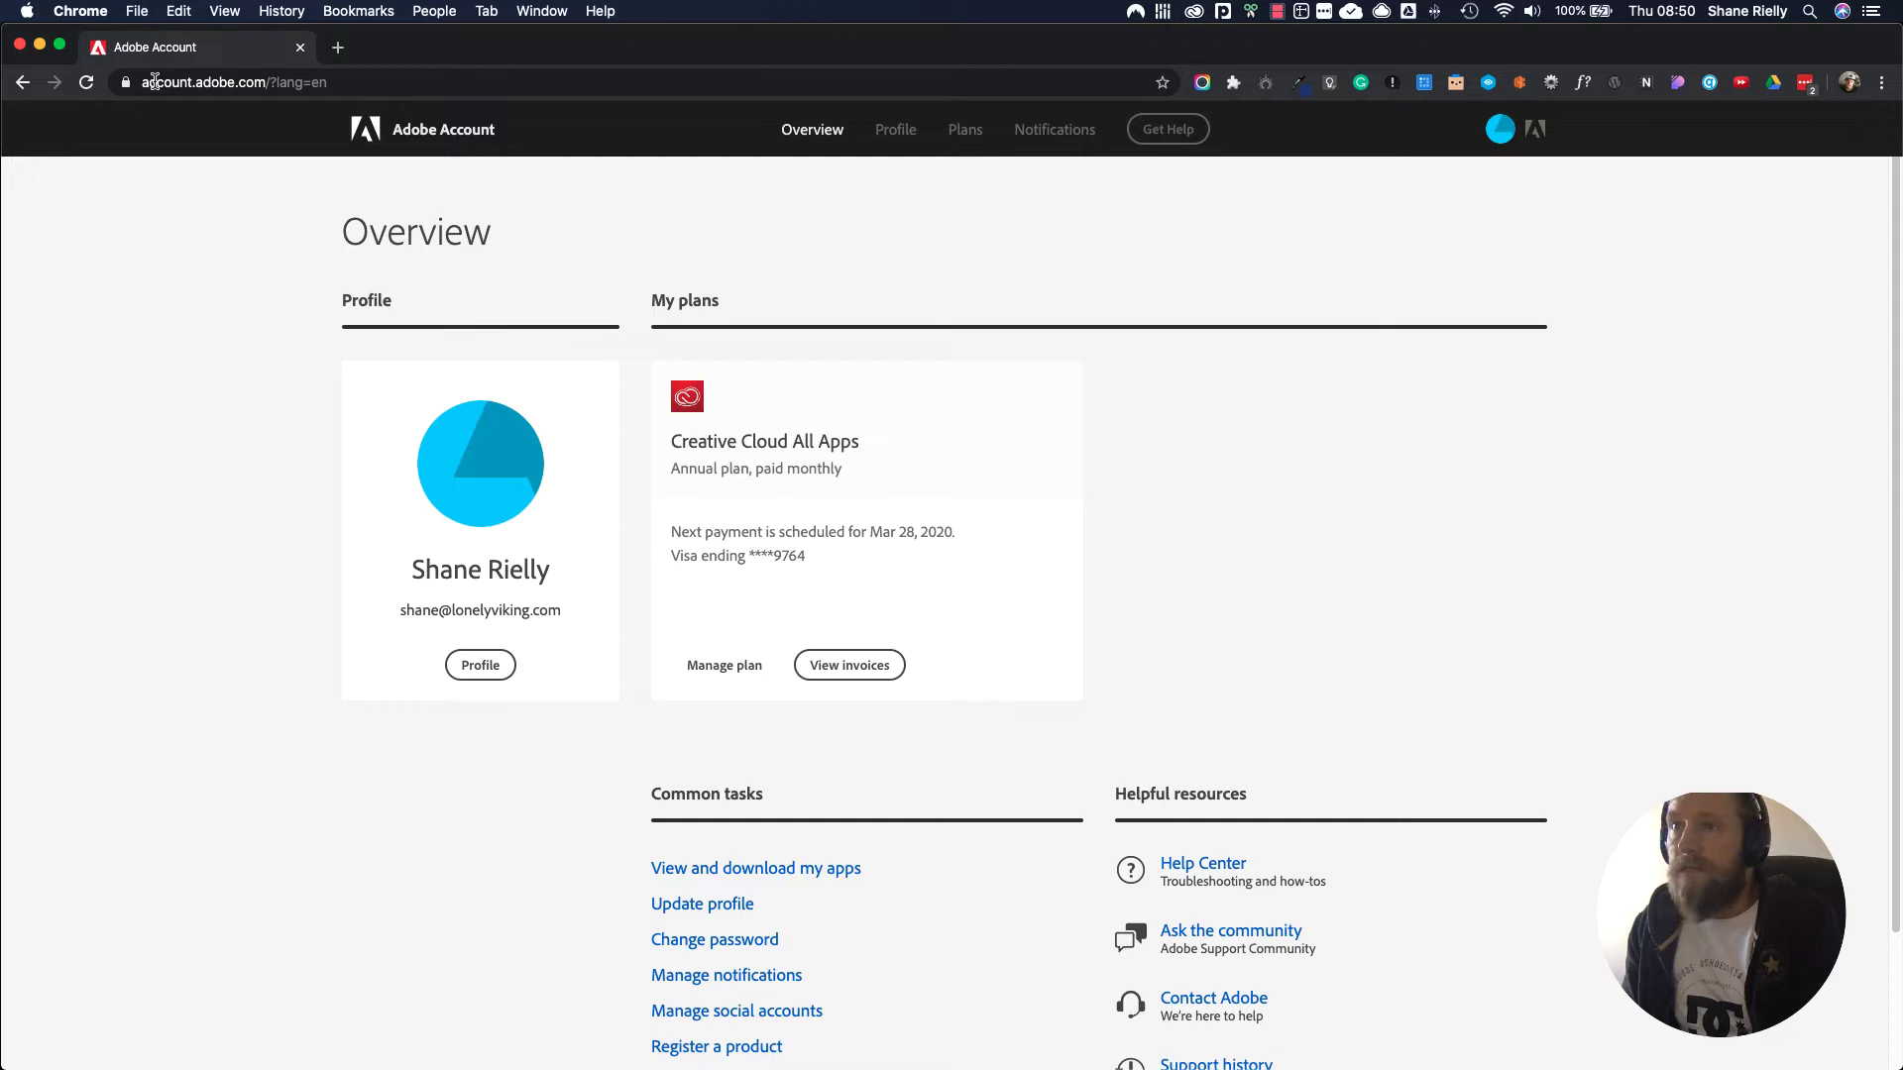
Open Manage plan for Creative Cloud All Apps under My plans
left_click(142, 82)
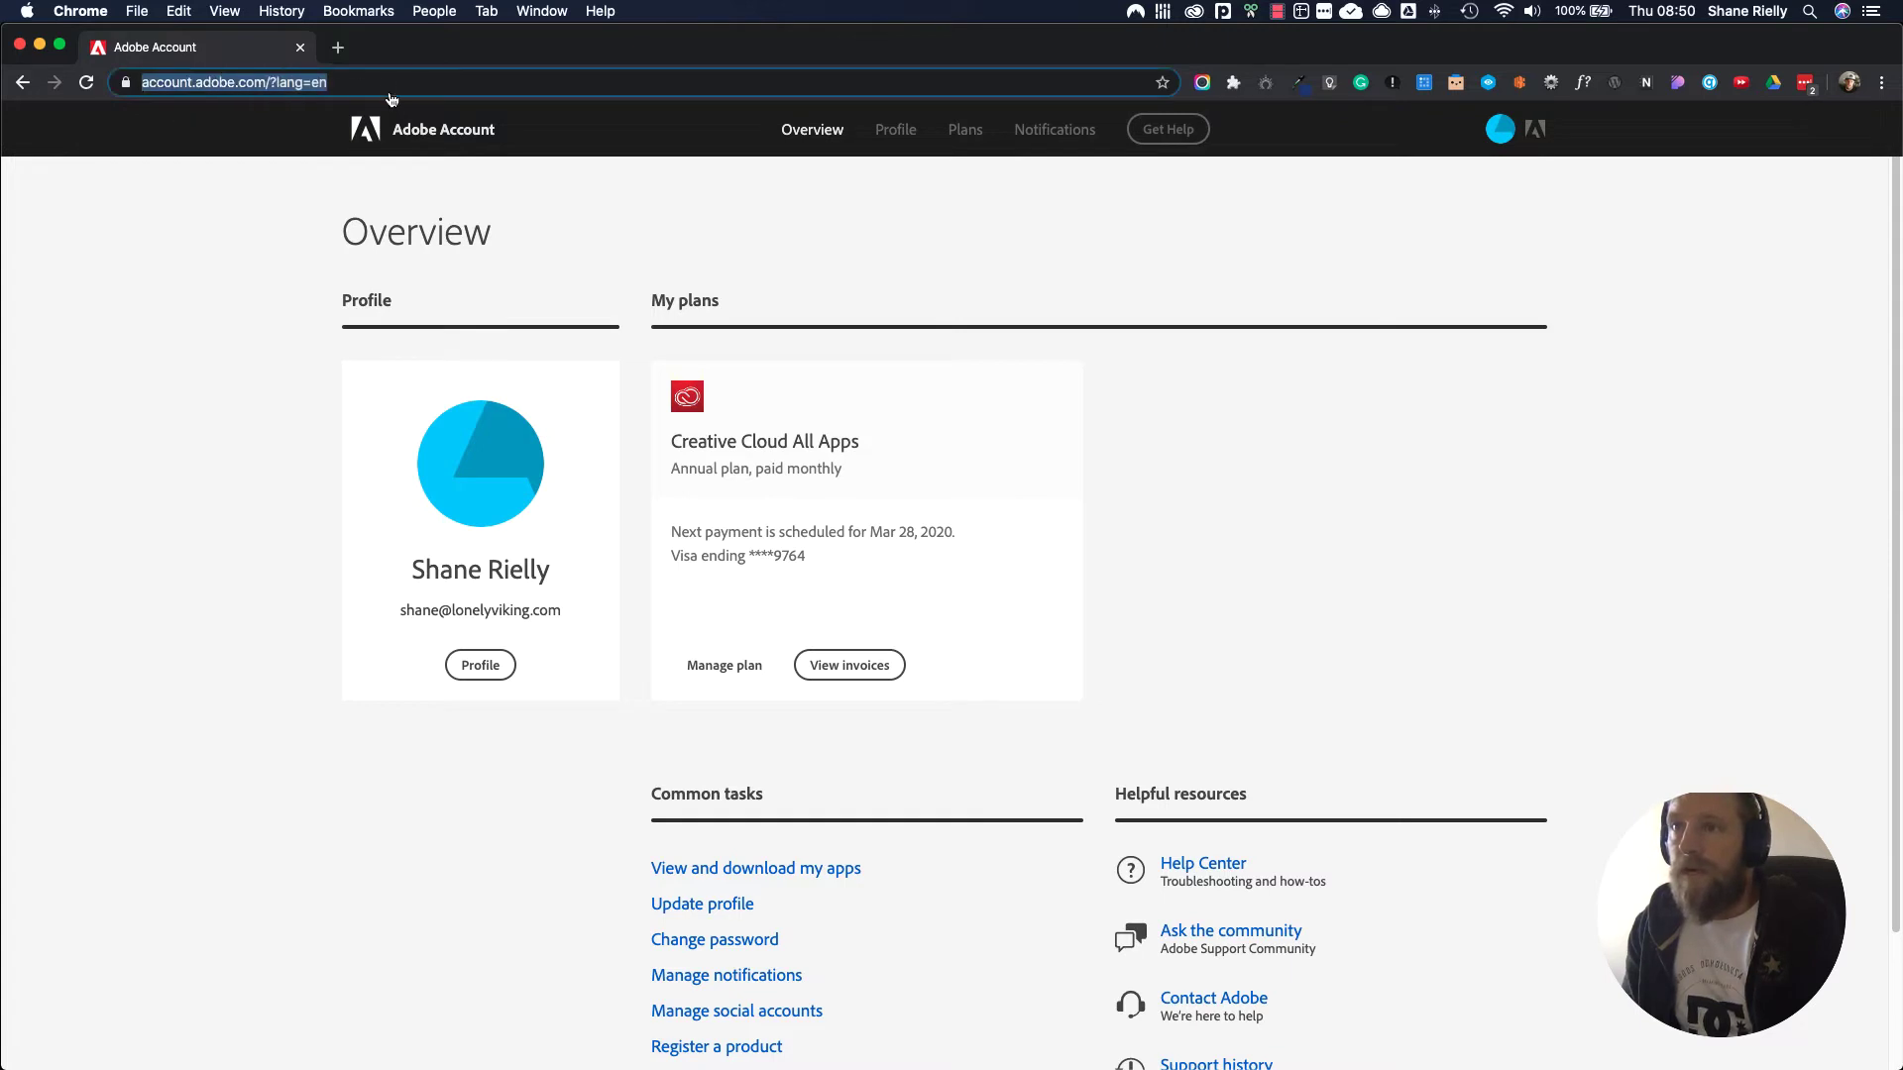
left_click(145, 479)
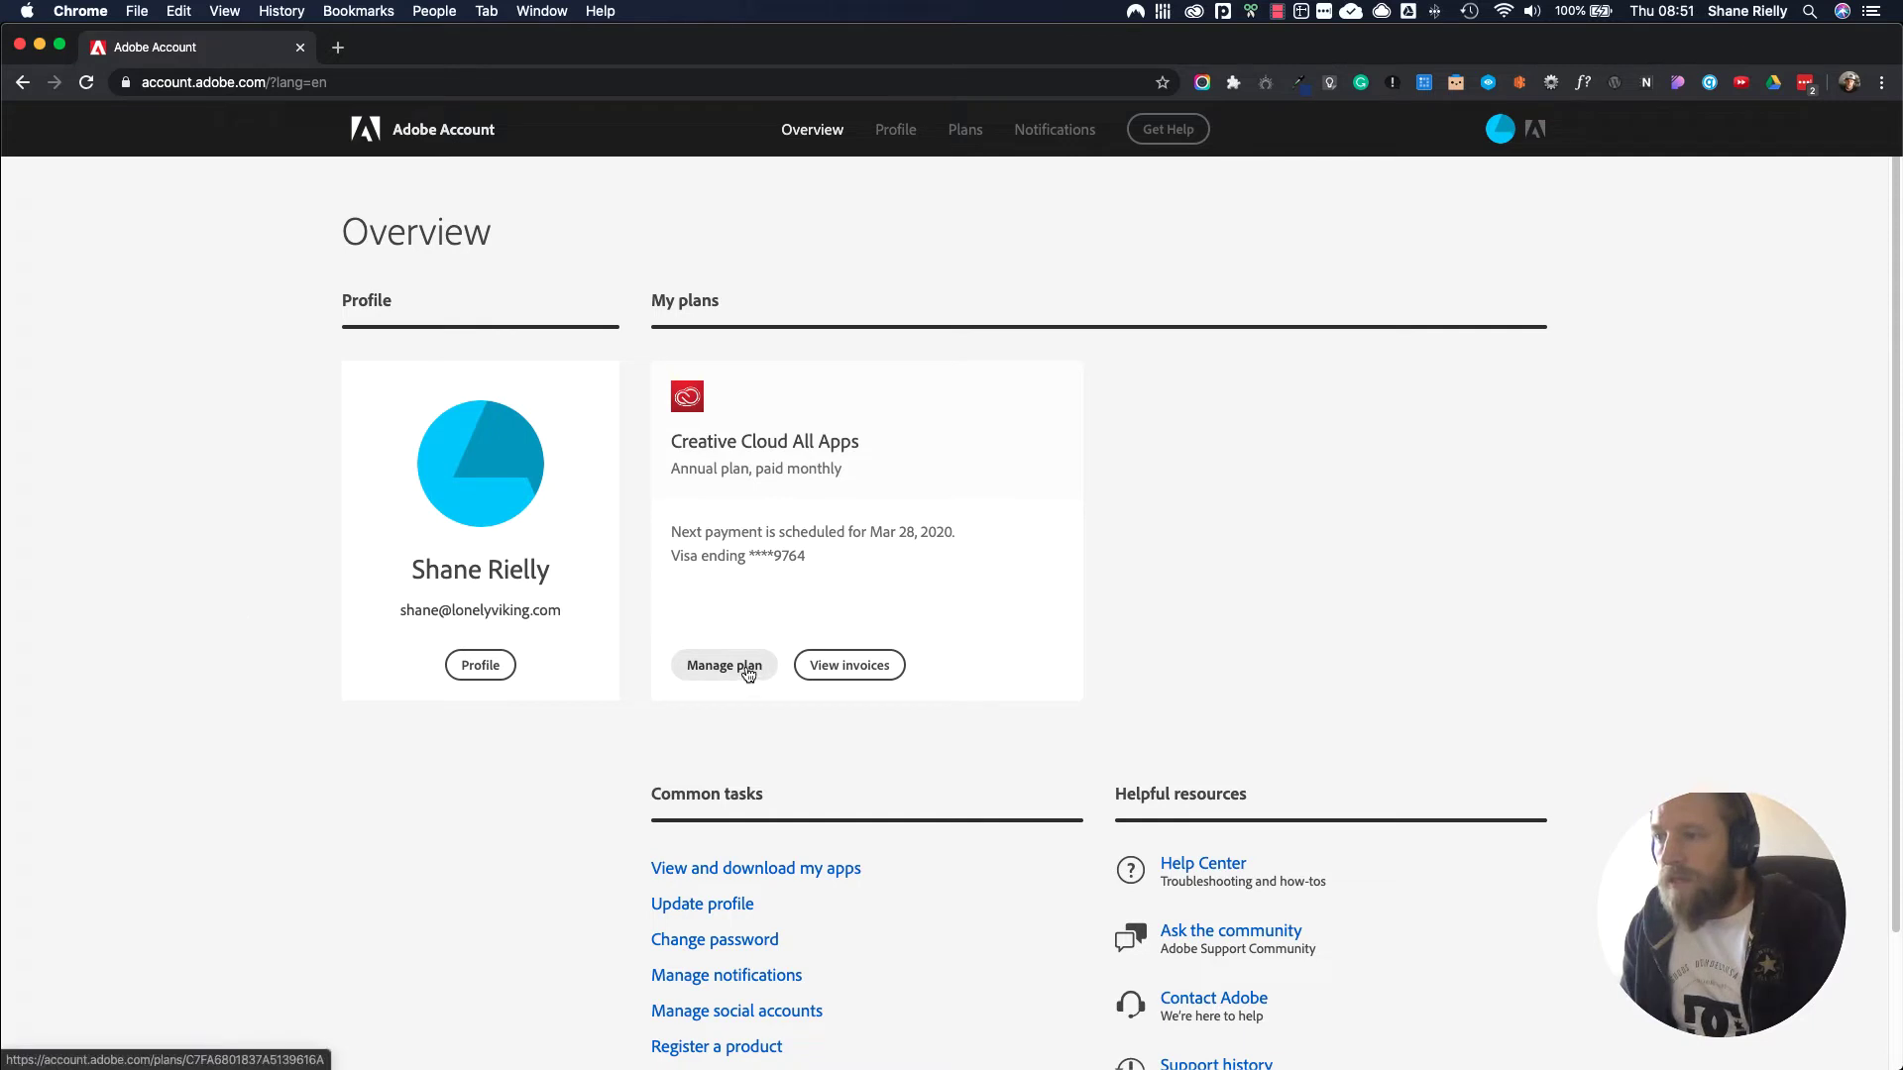
left_click(747, 671)
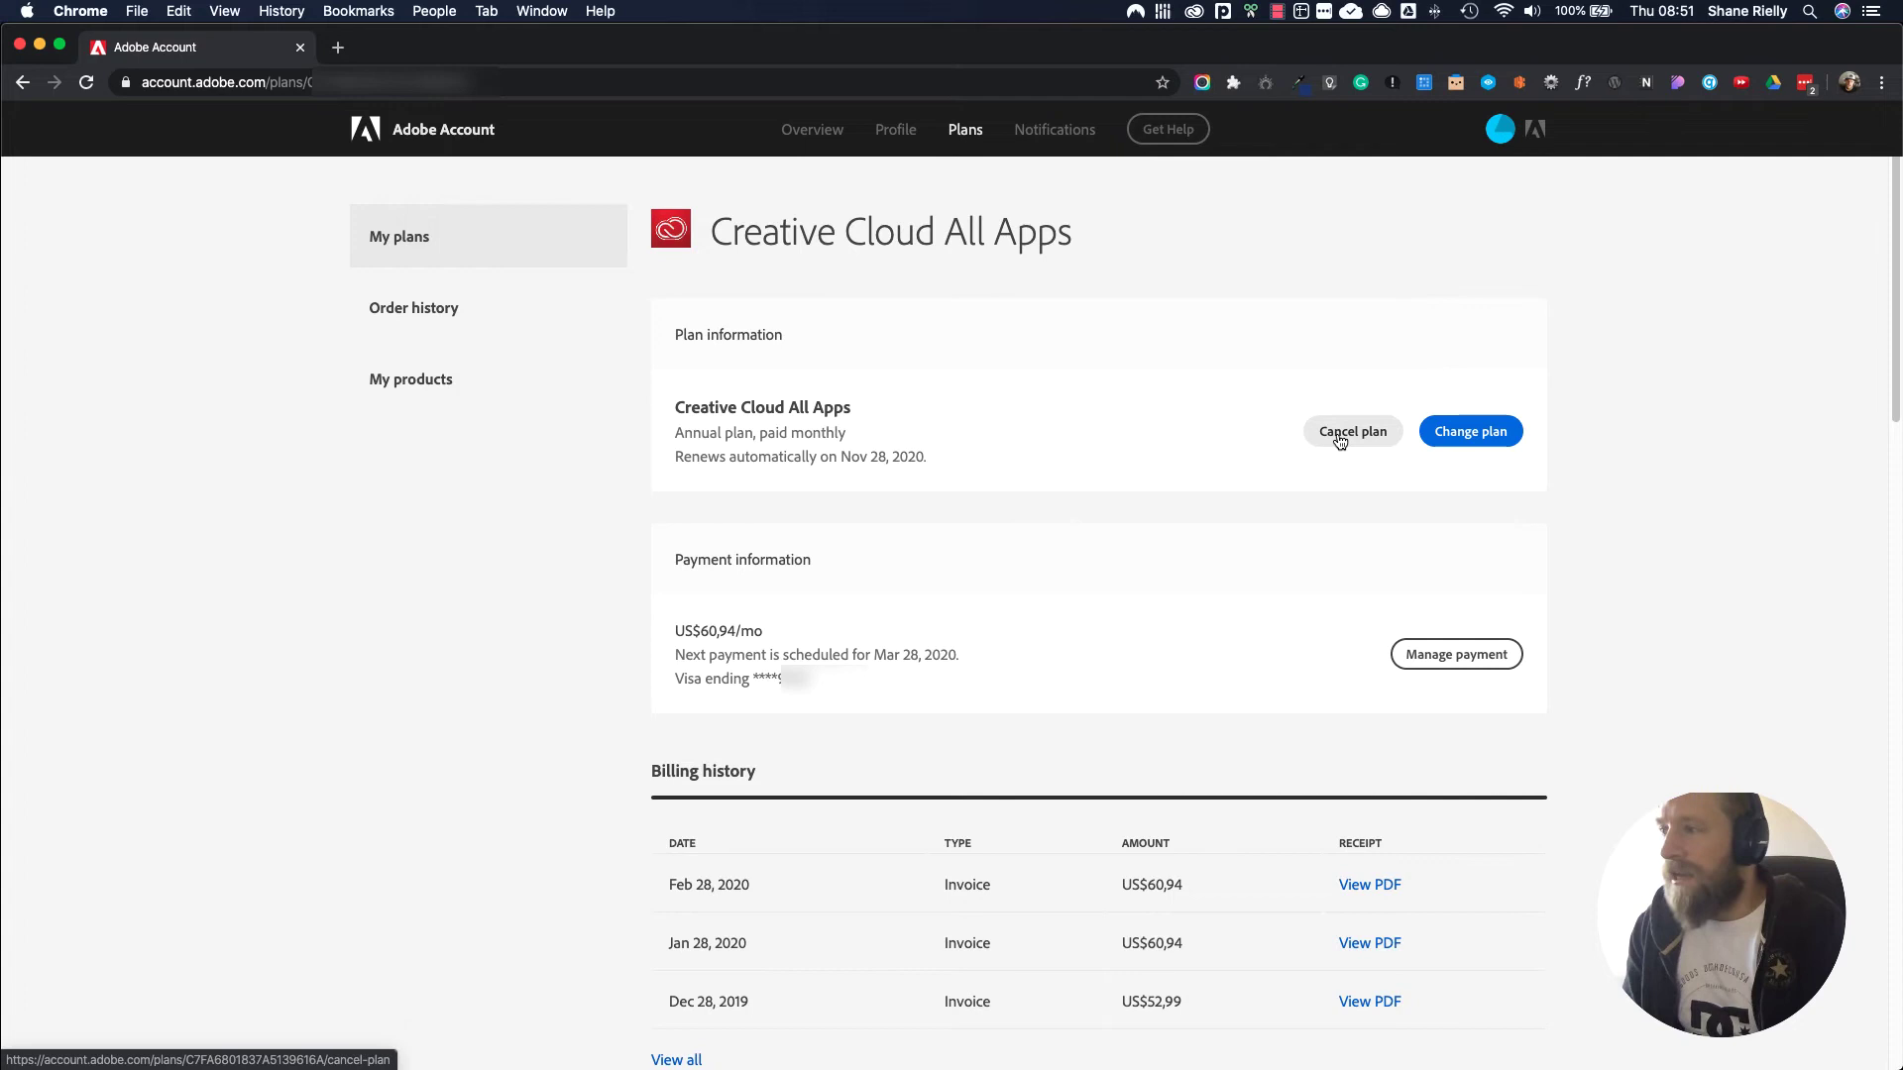
Start cancelling the All Apps plan, pick 'Other (please specify)' and begin a comment
left_click(1339, 441)
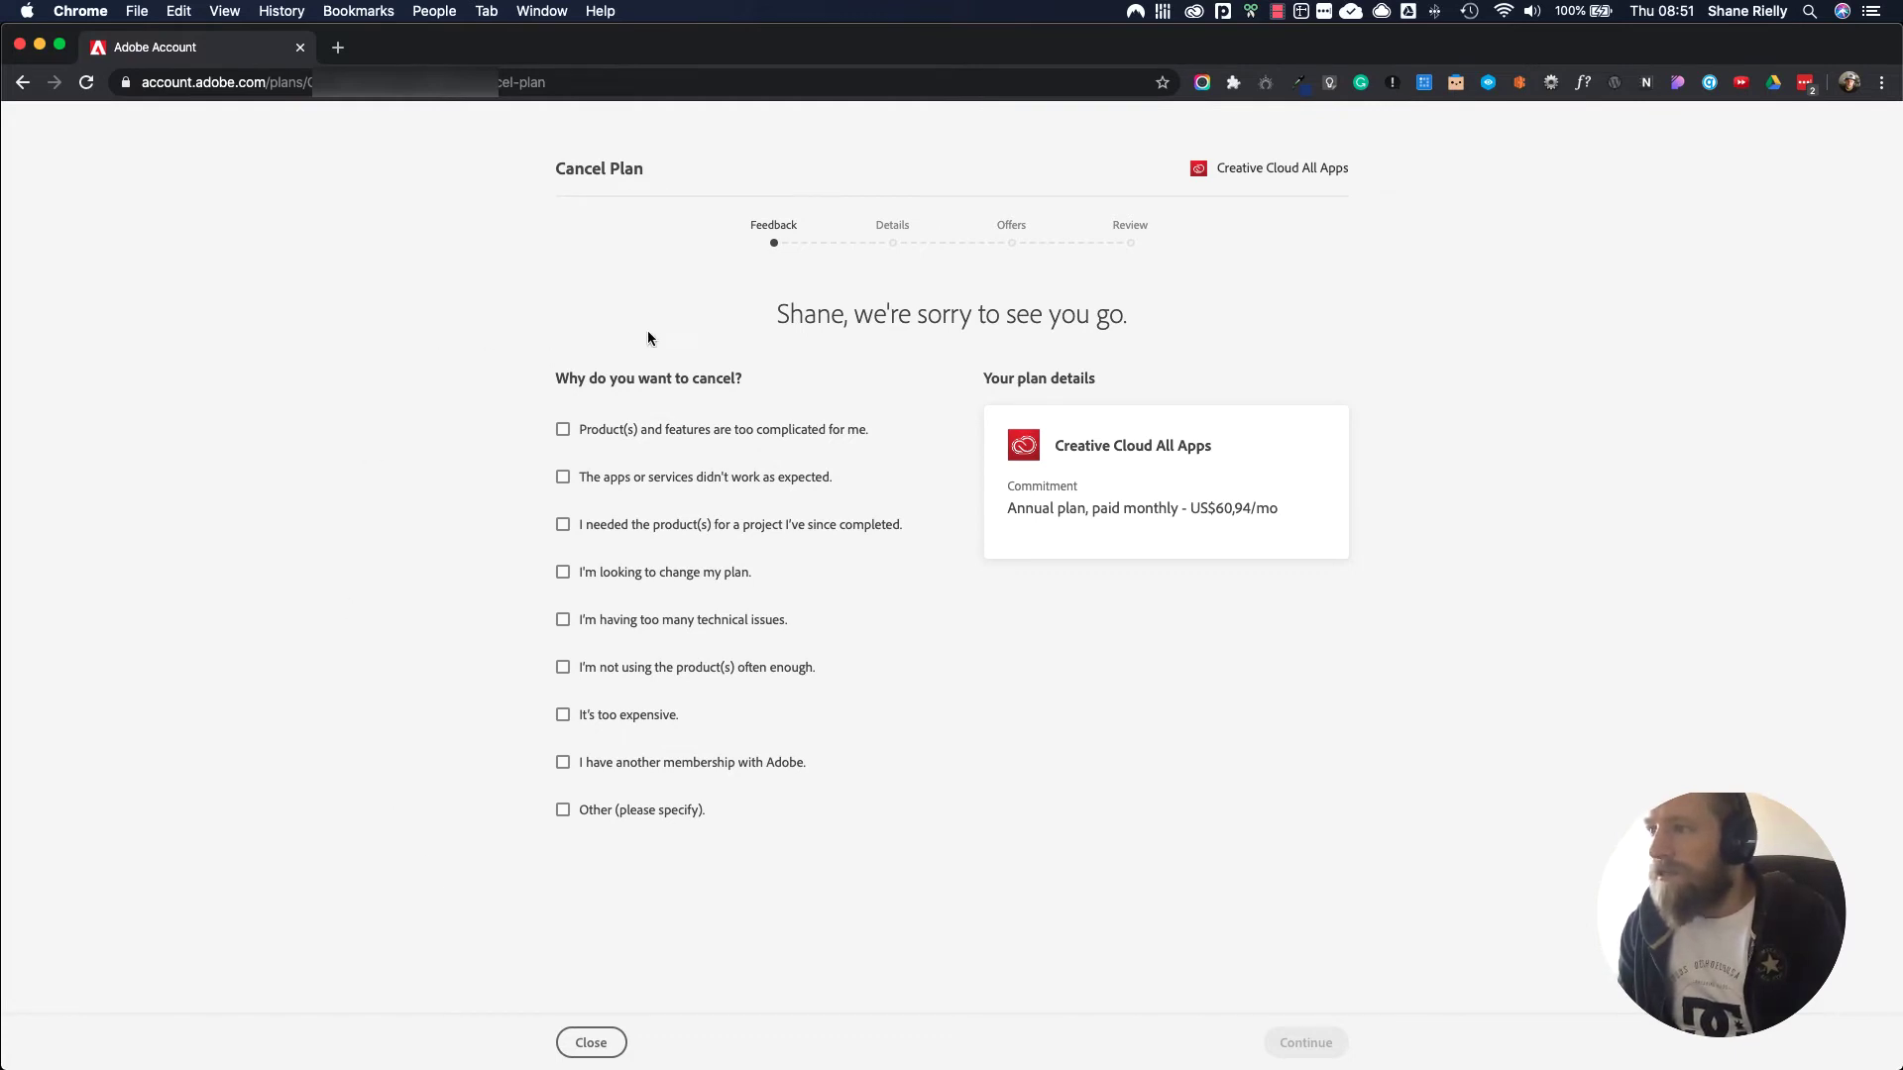
double_click(892, 225)
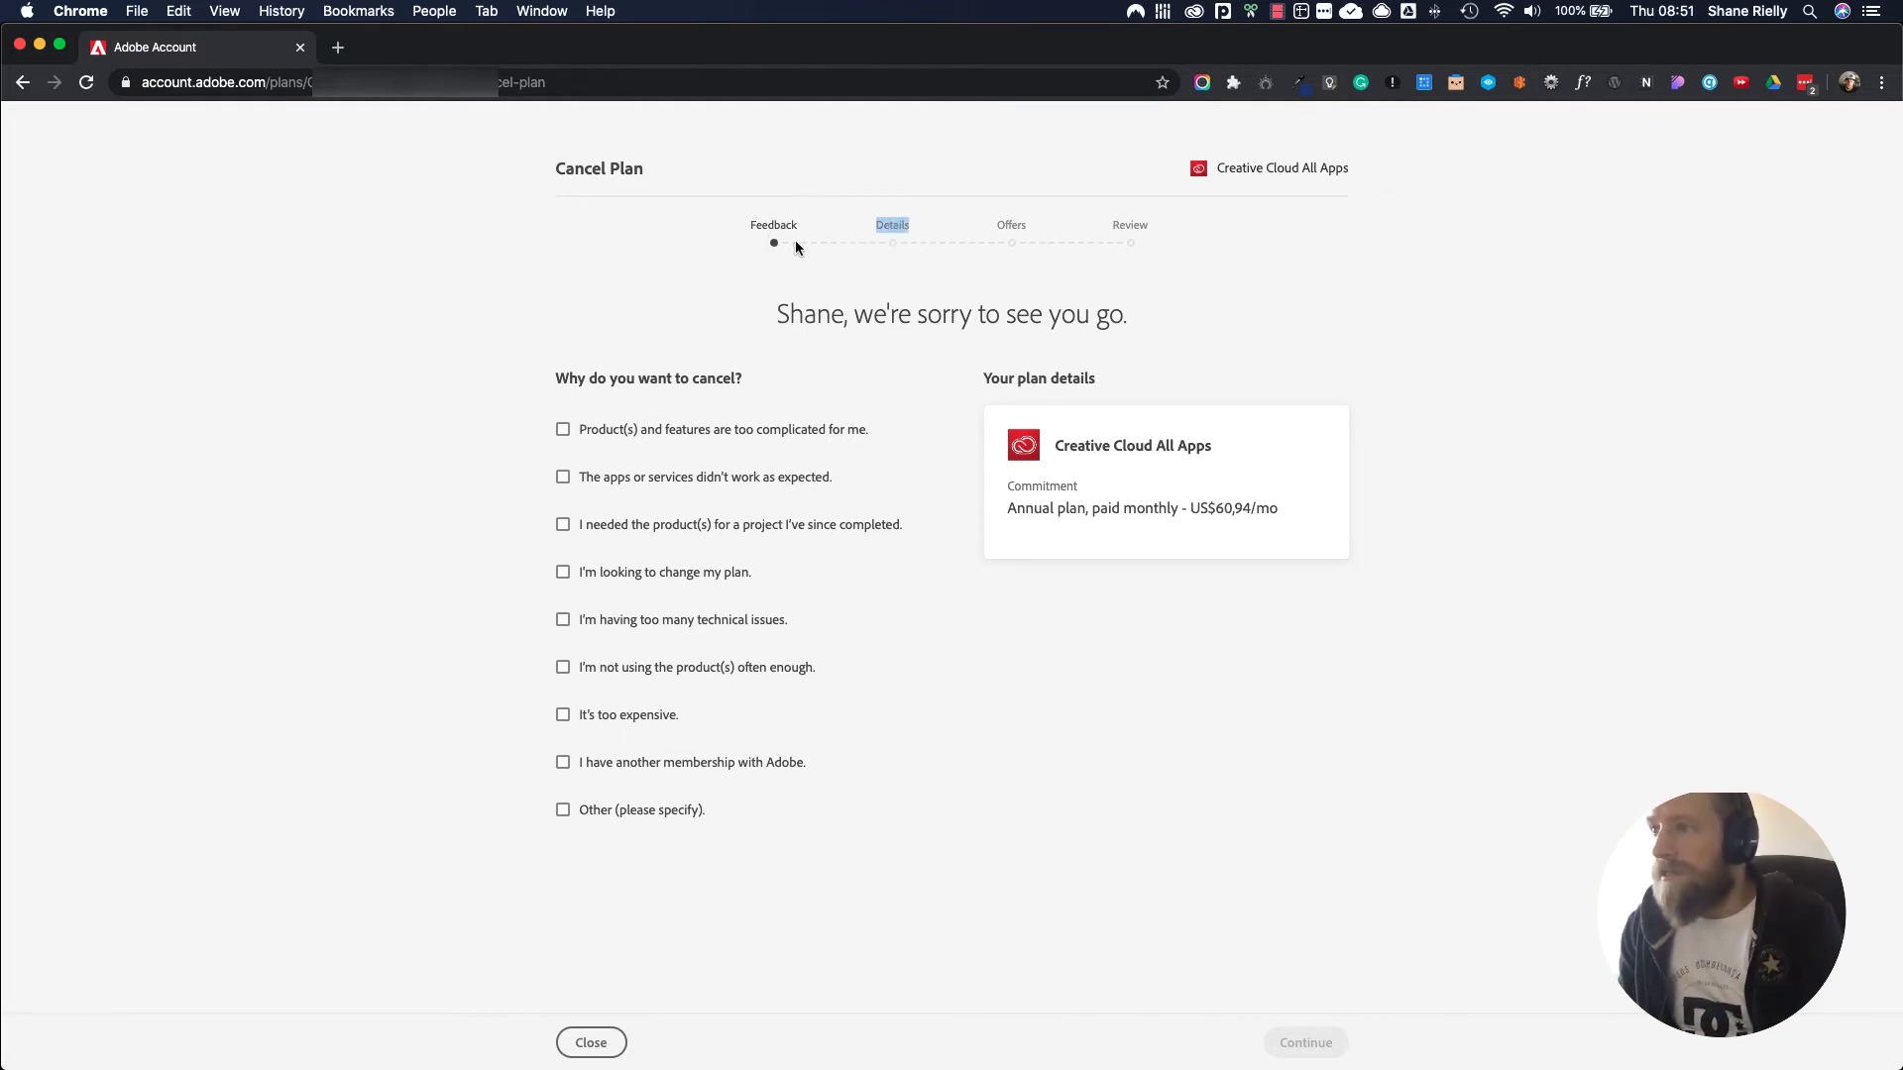
left_click_drag(749, 218, 1164, 230)
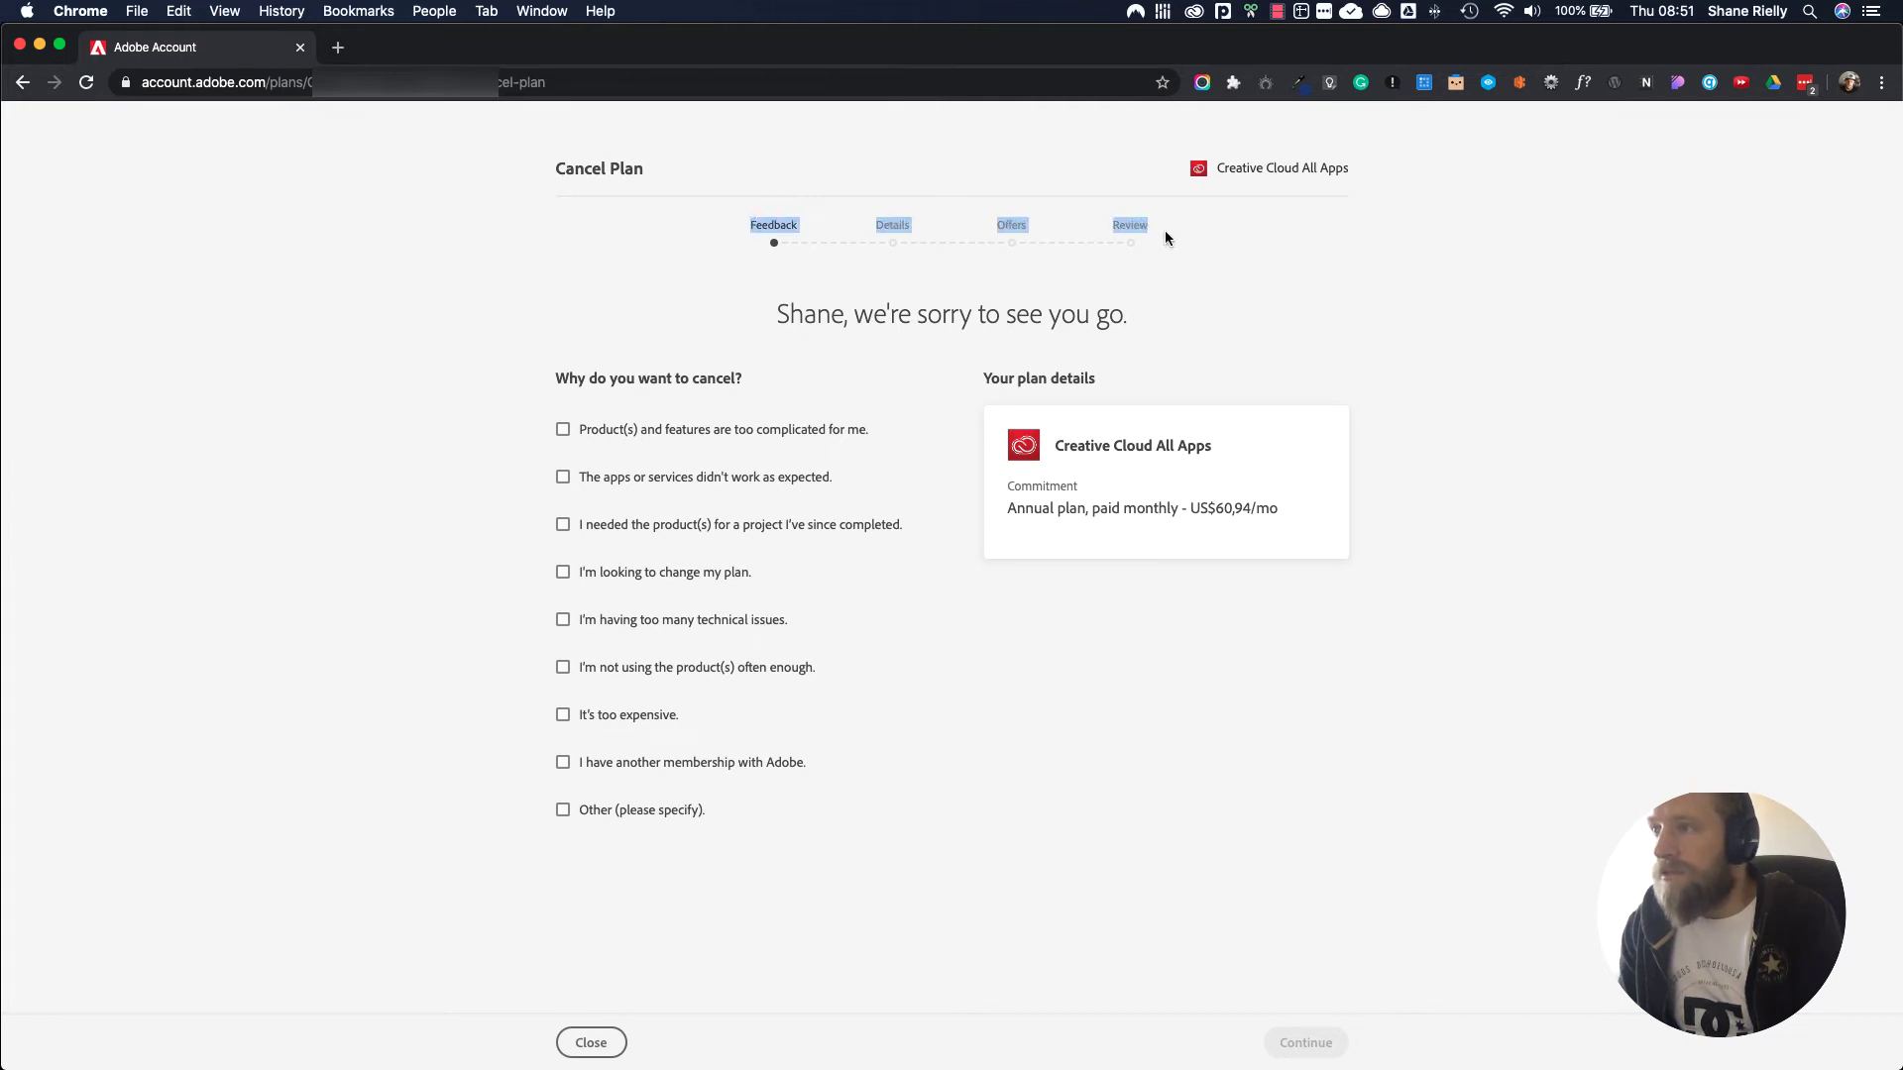
left_click(1310, 264)
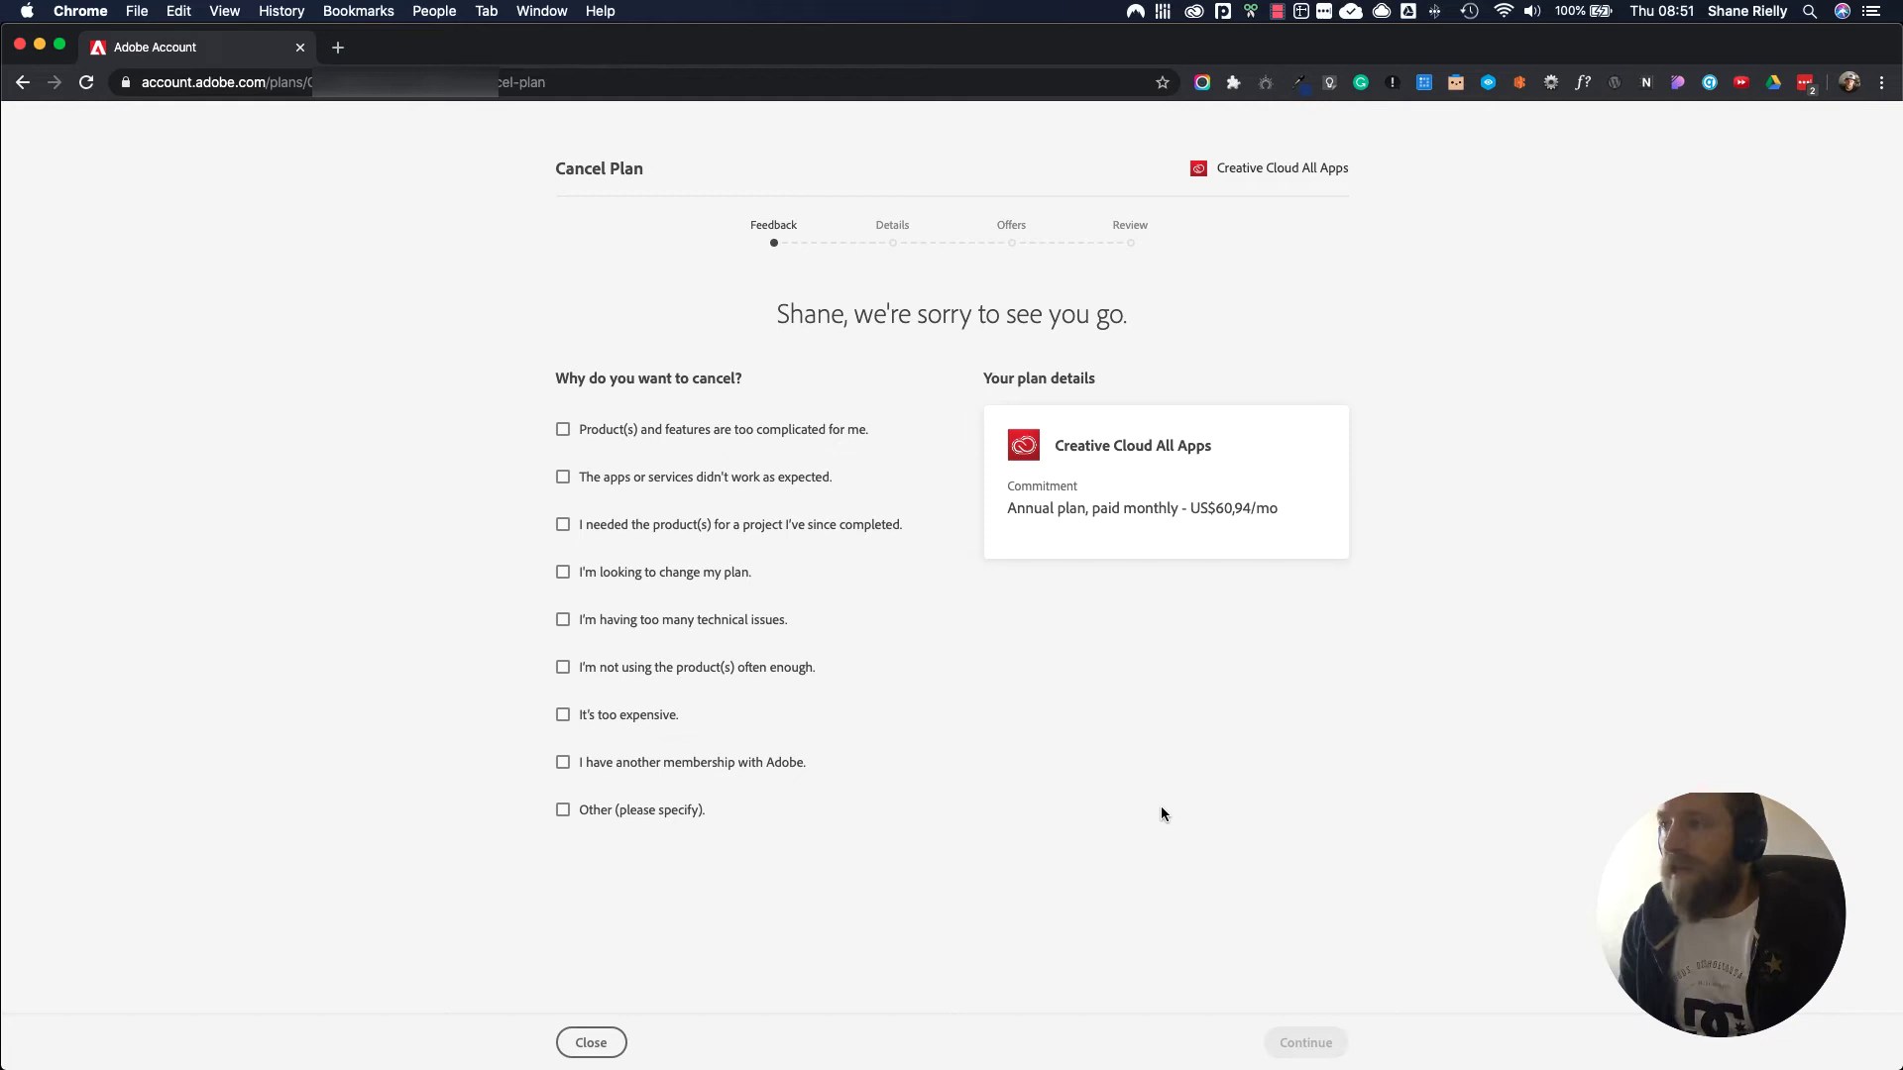
left_click(563, 810)
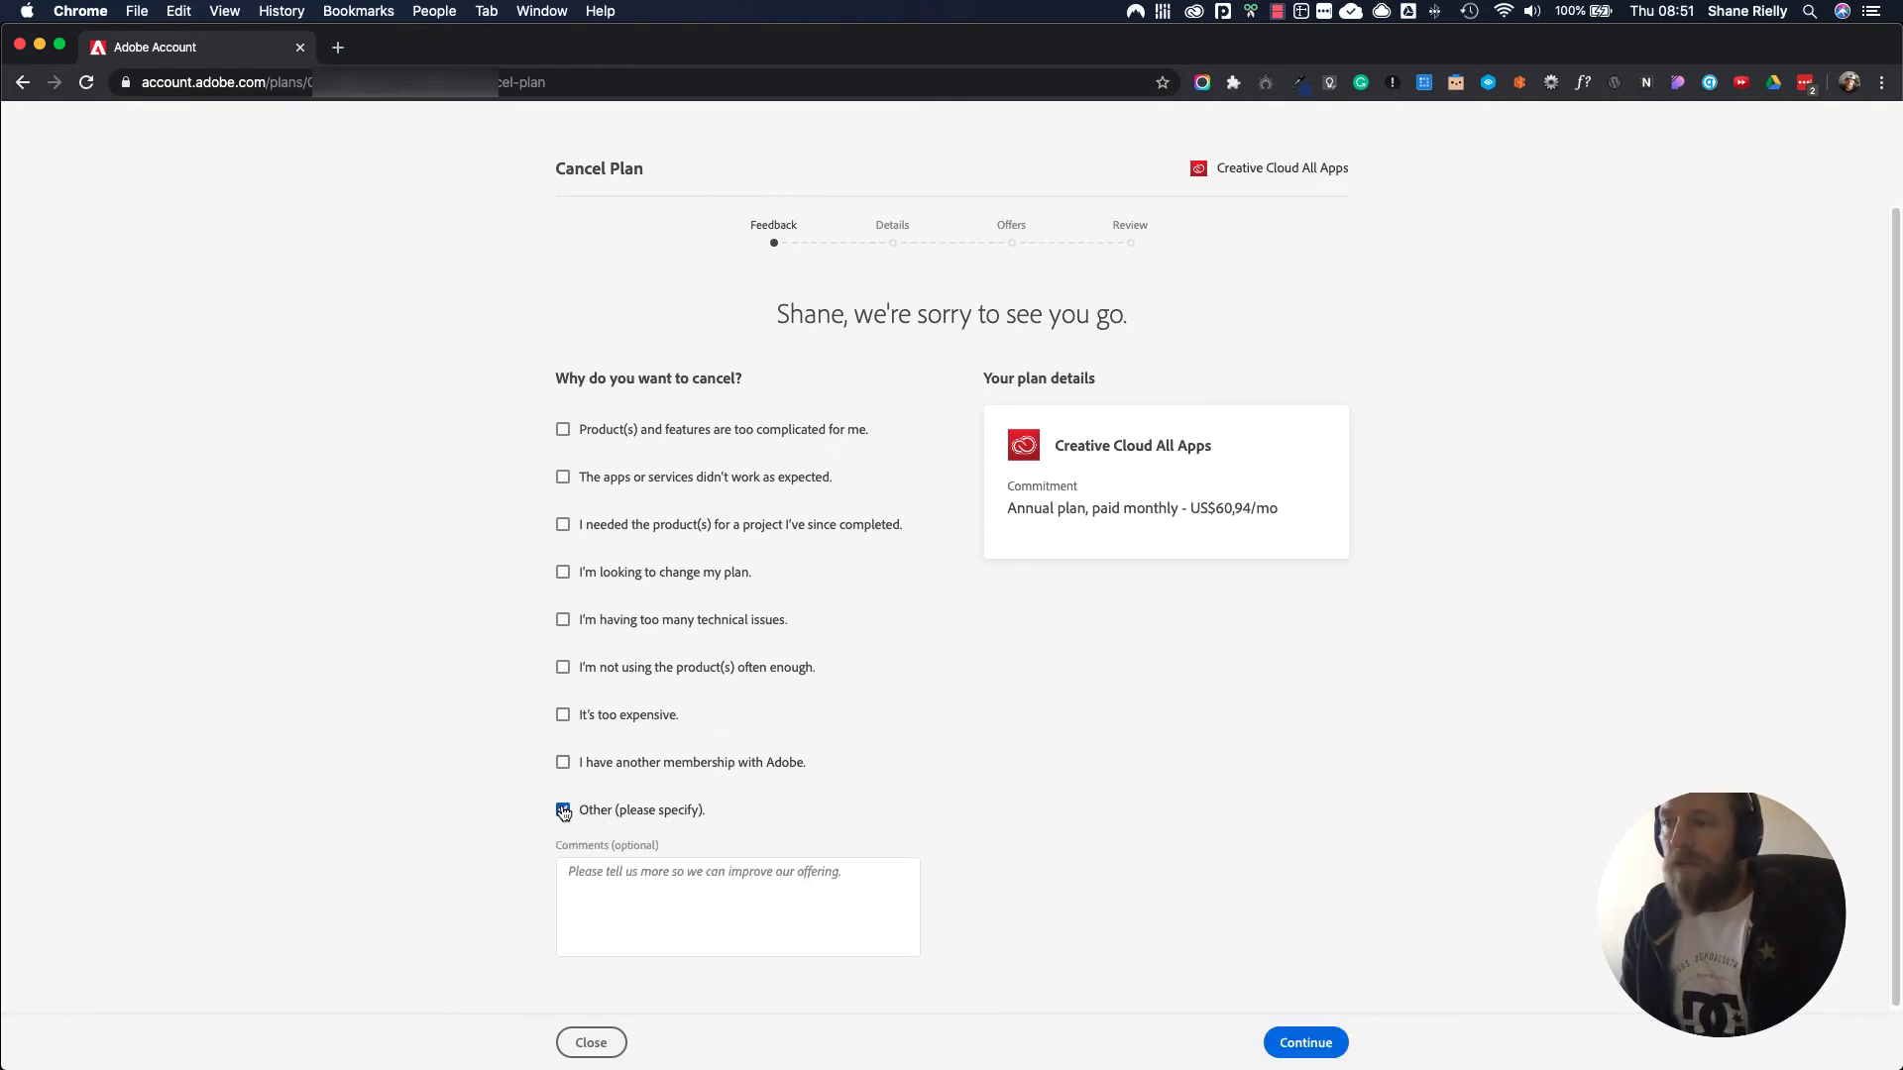
left_click(645, 889)
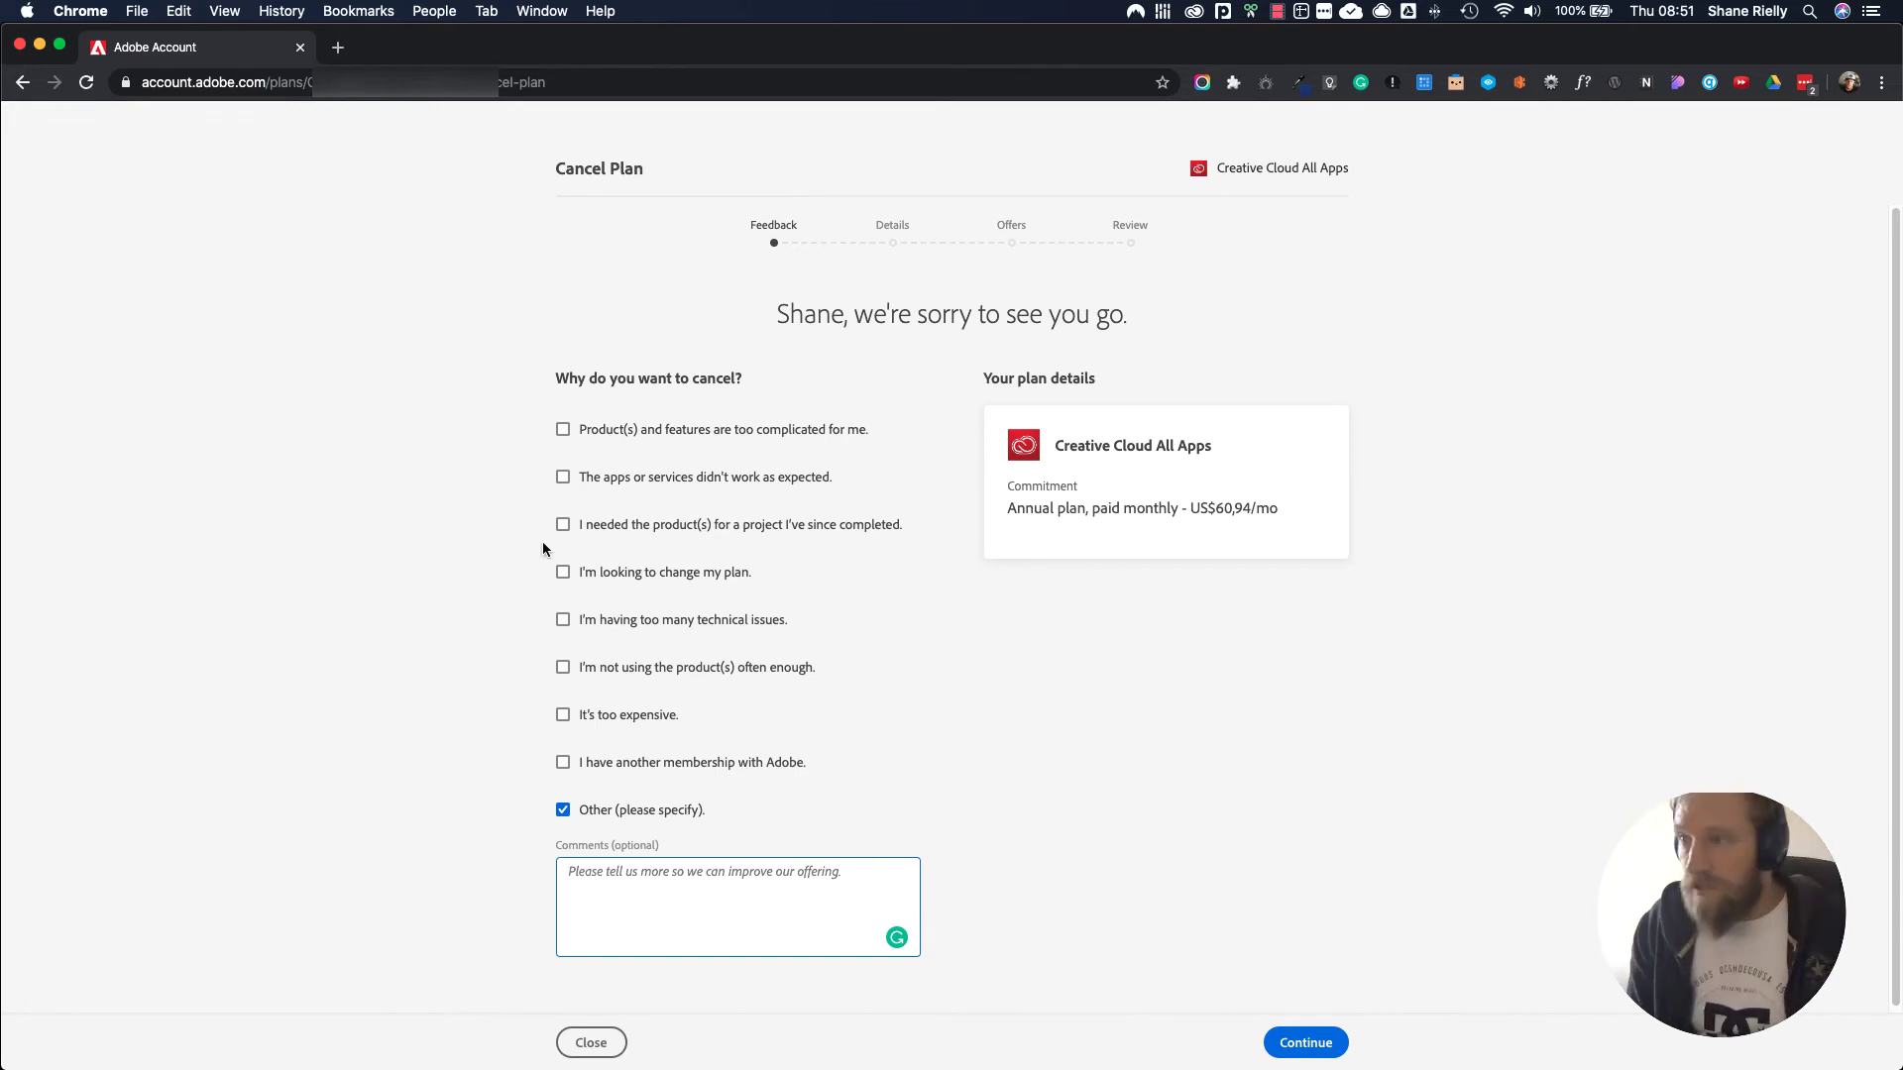
type("I w")
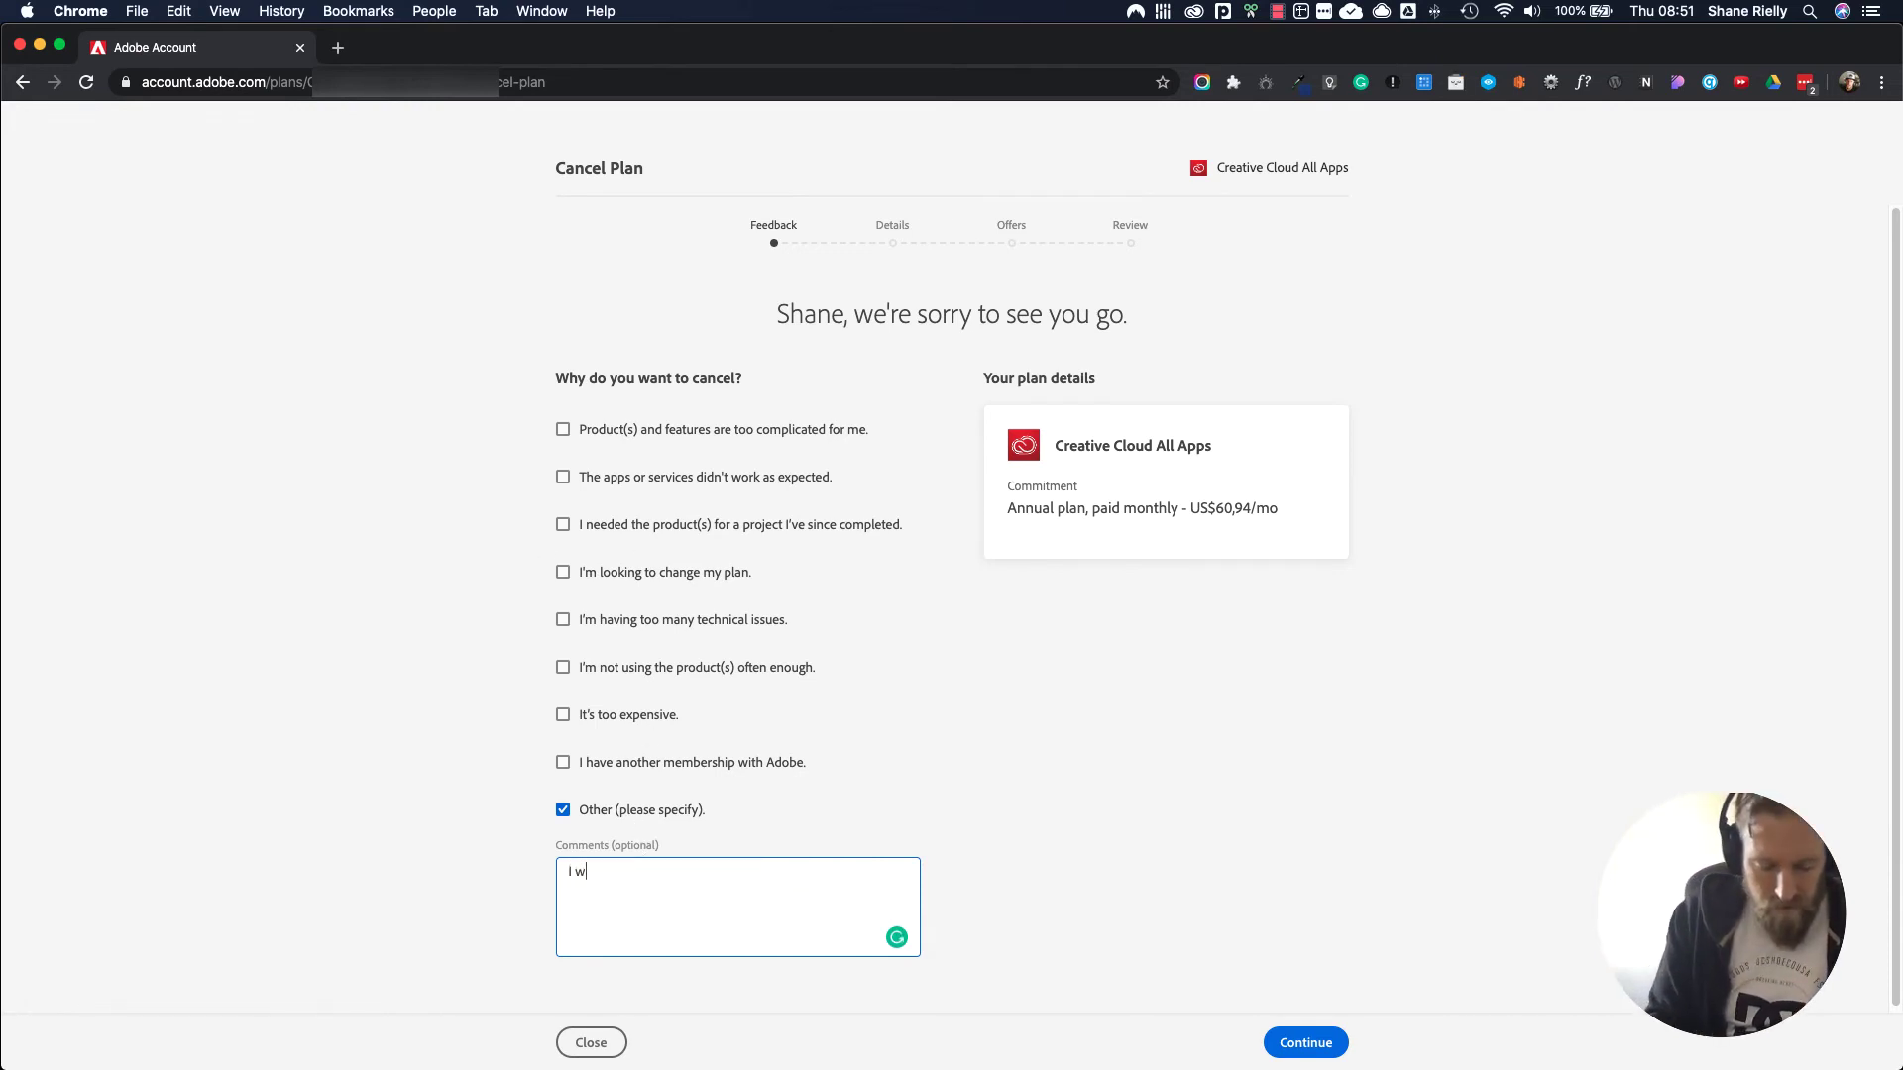
type("ant to ta")
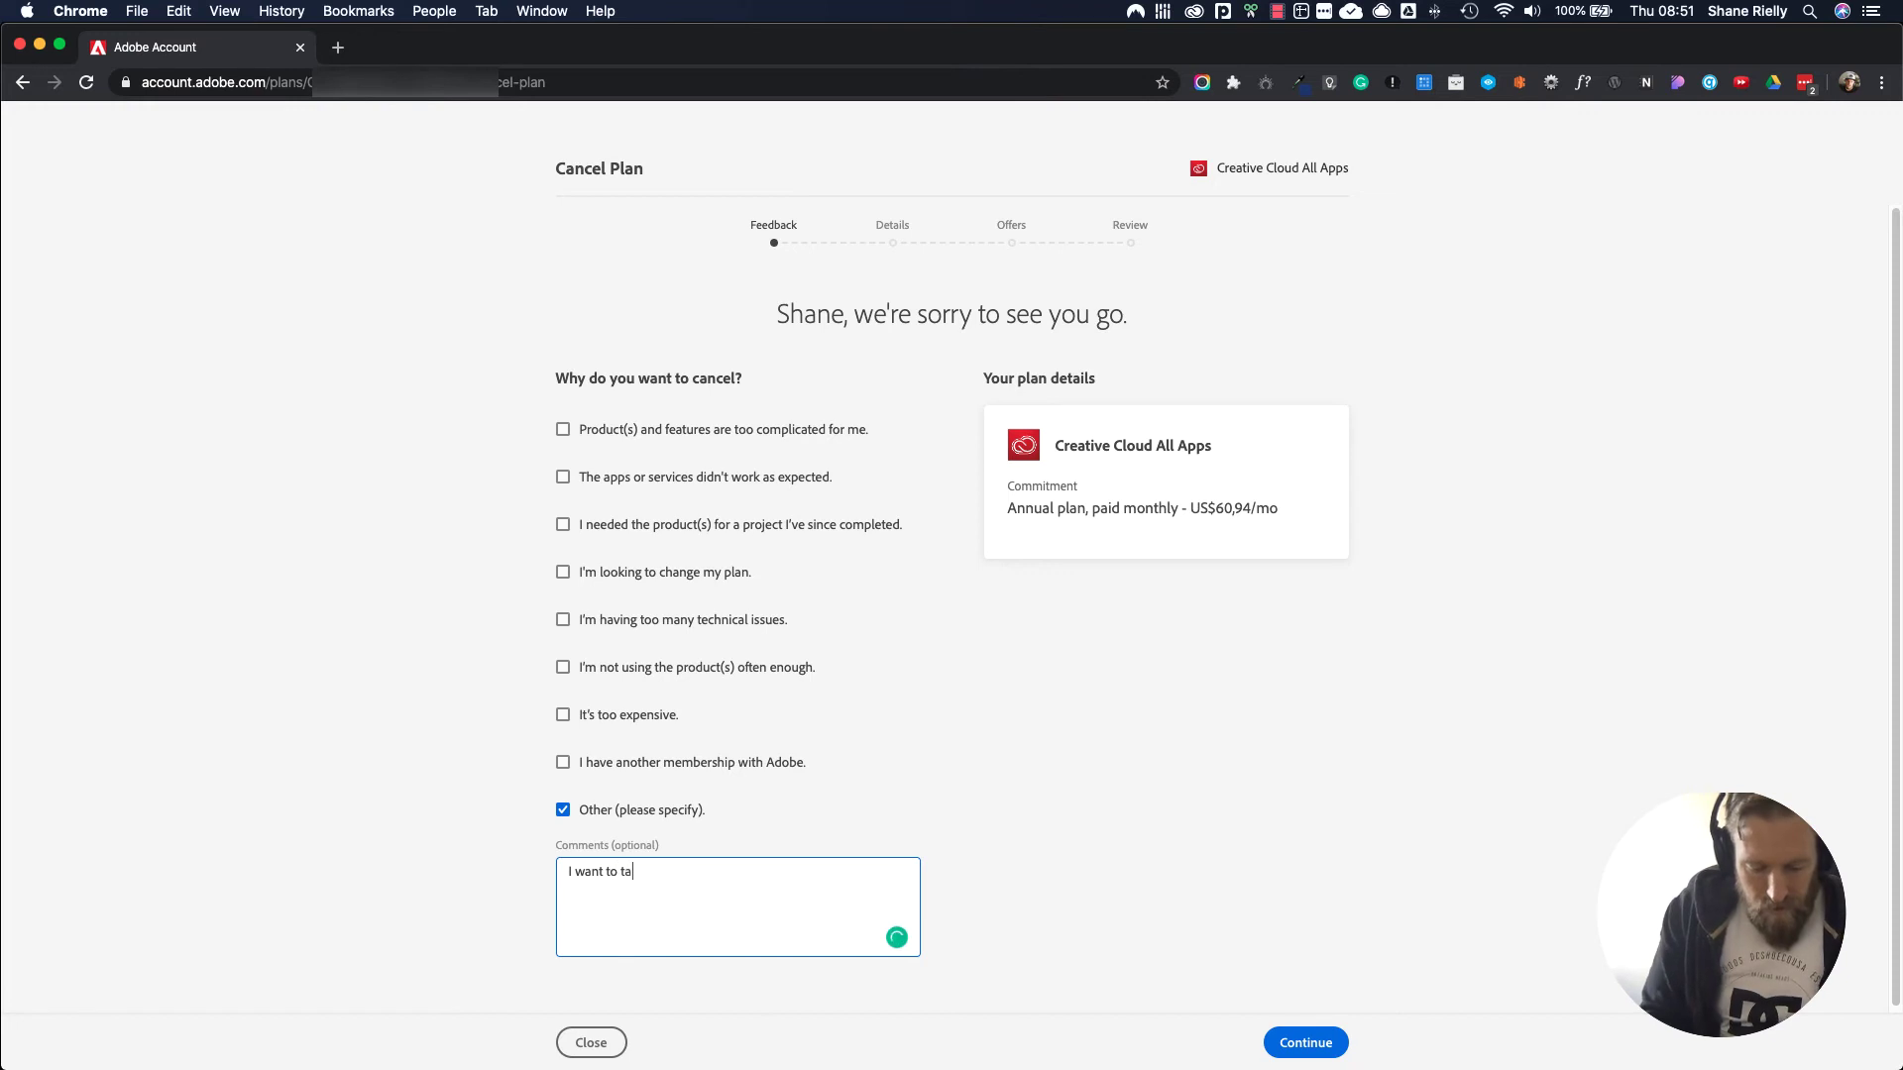
type("ke ad")
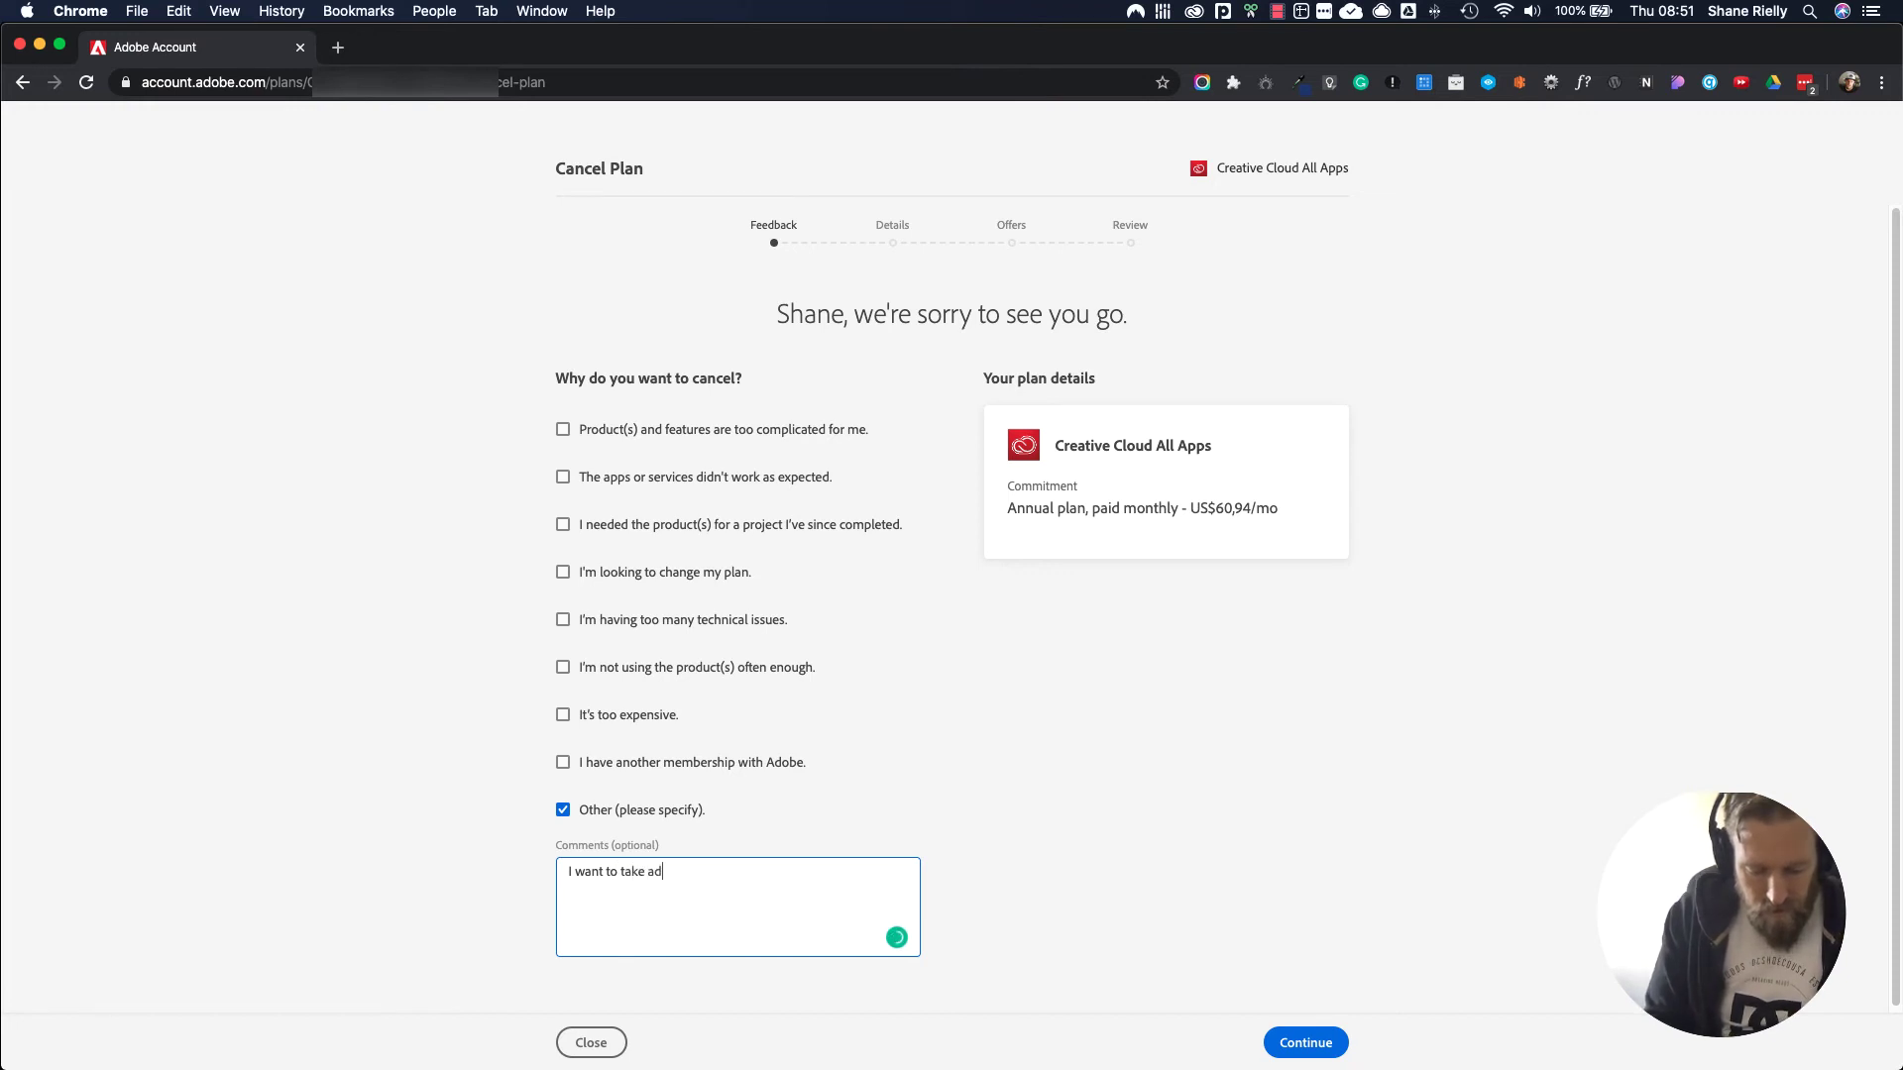
type("vantage ")
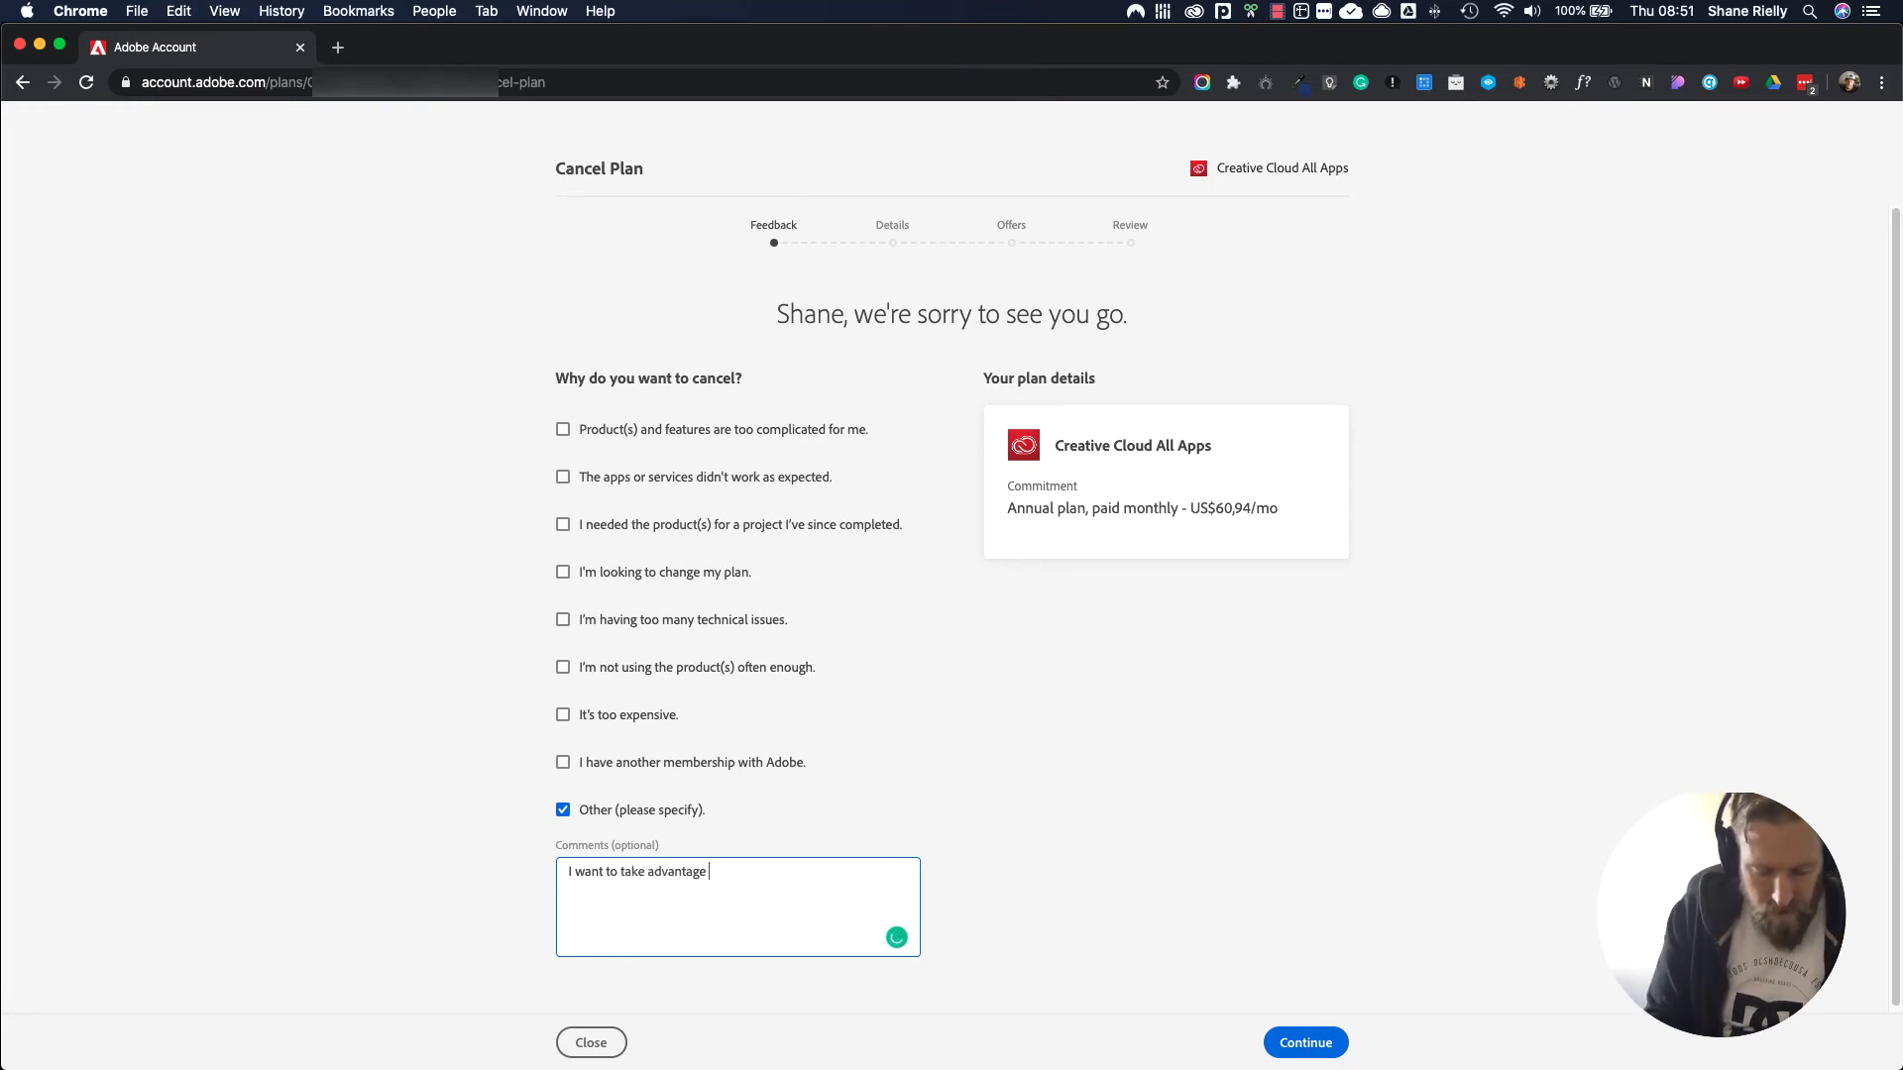
type("of the two")
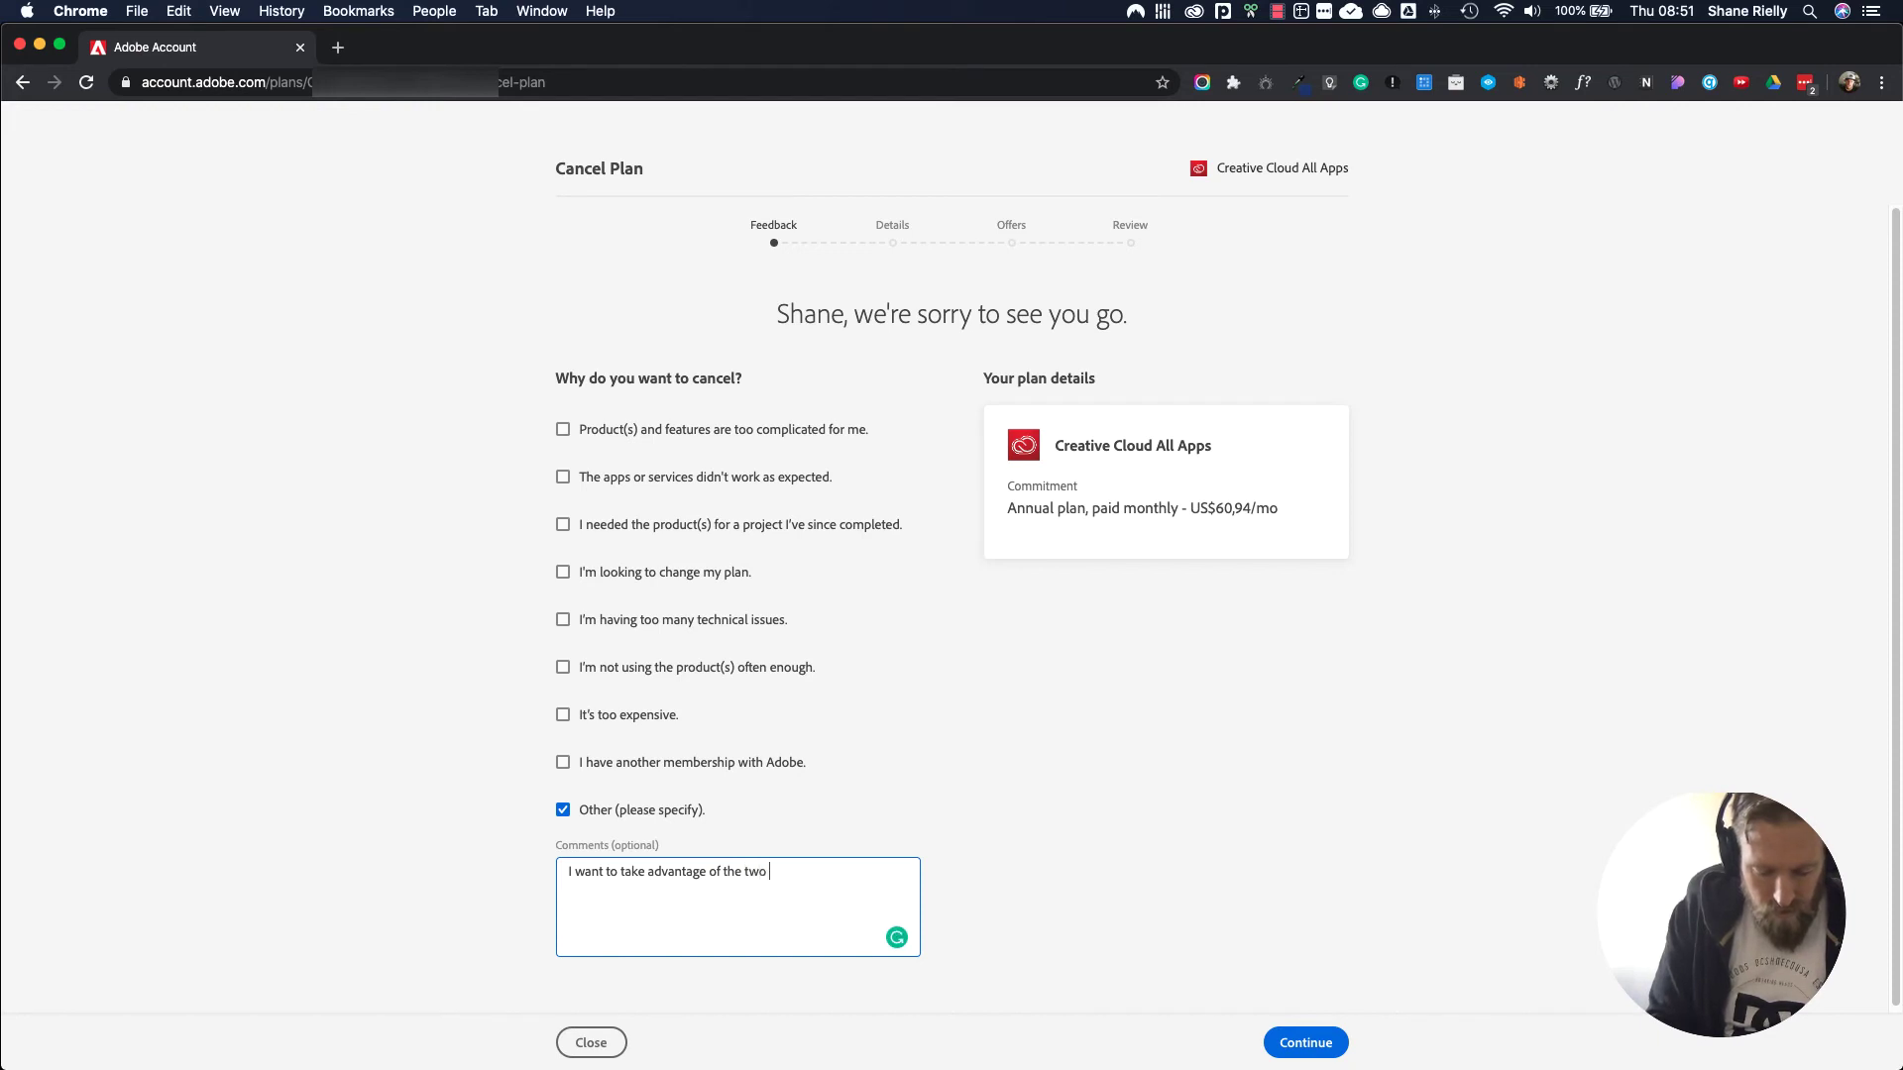
type("months")
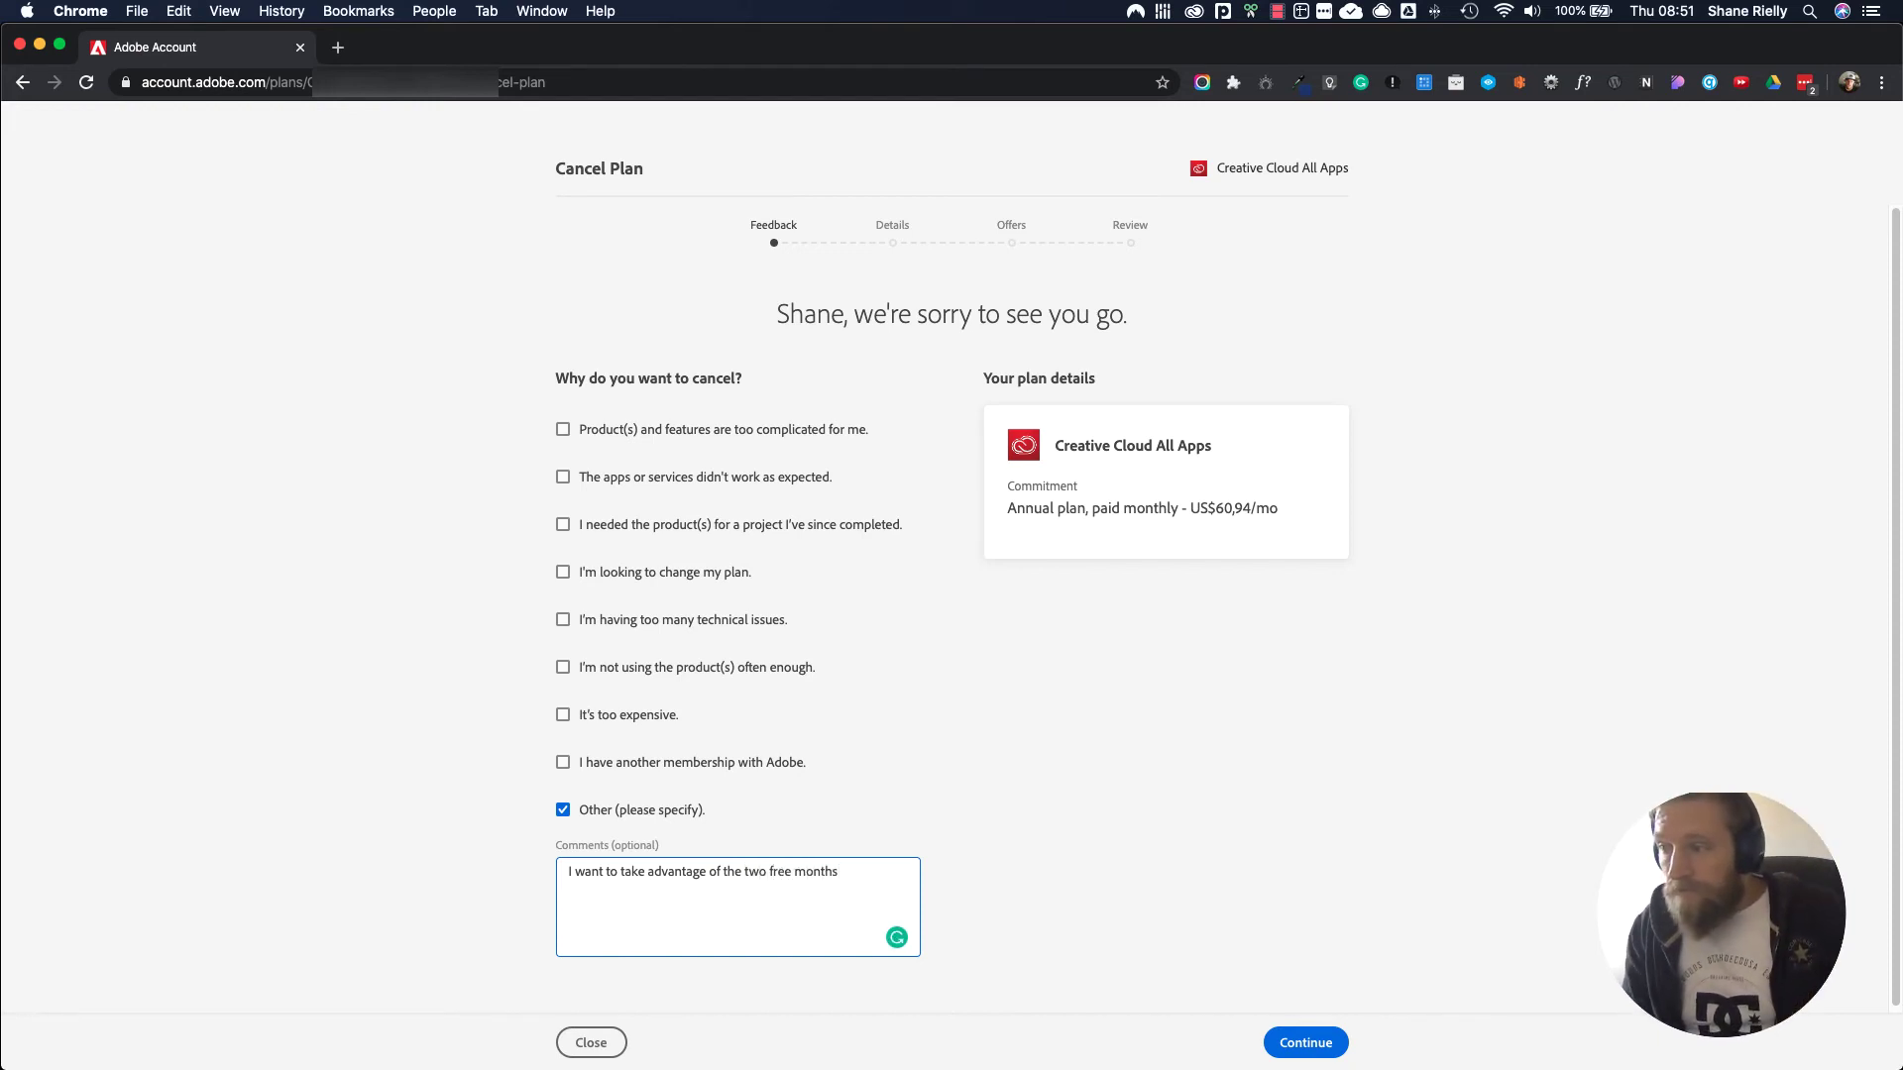
Submit the feedback, note the US$211,96 early cancellation fee, and continue to Offers
left_click(1305, 1043)
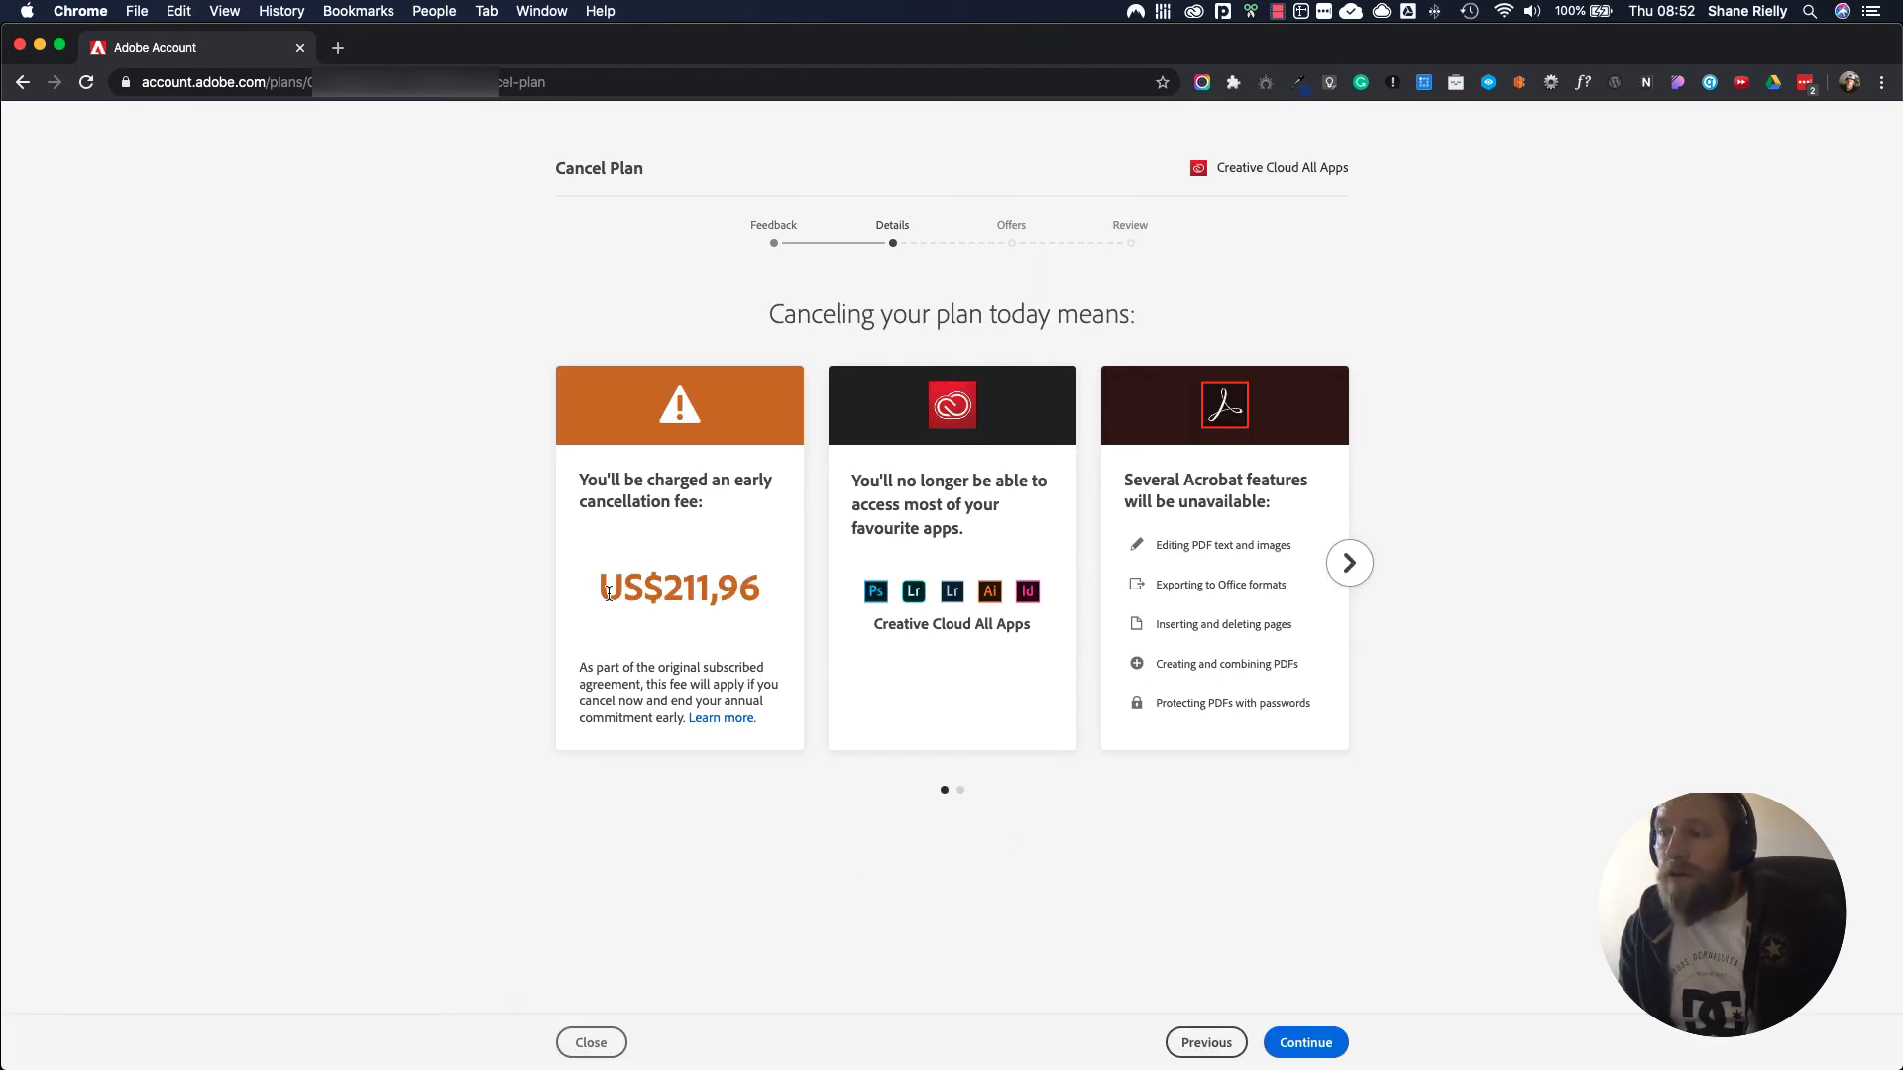
left_click_drag(600, 593, 762, 591)
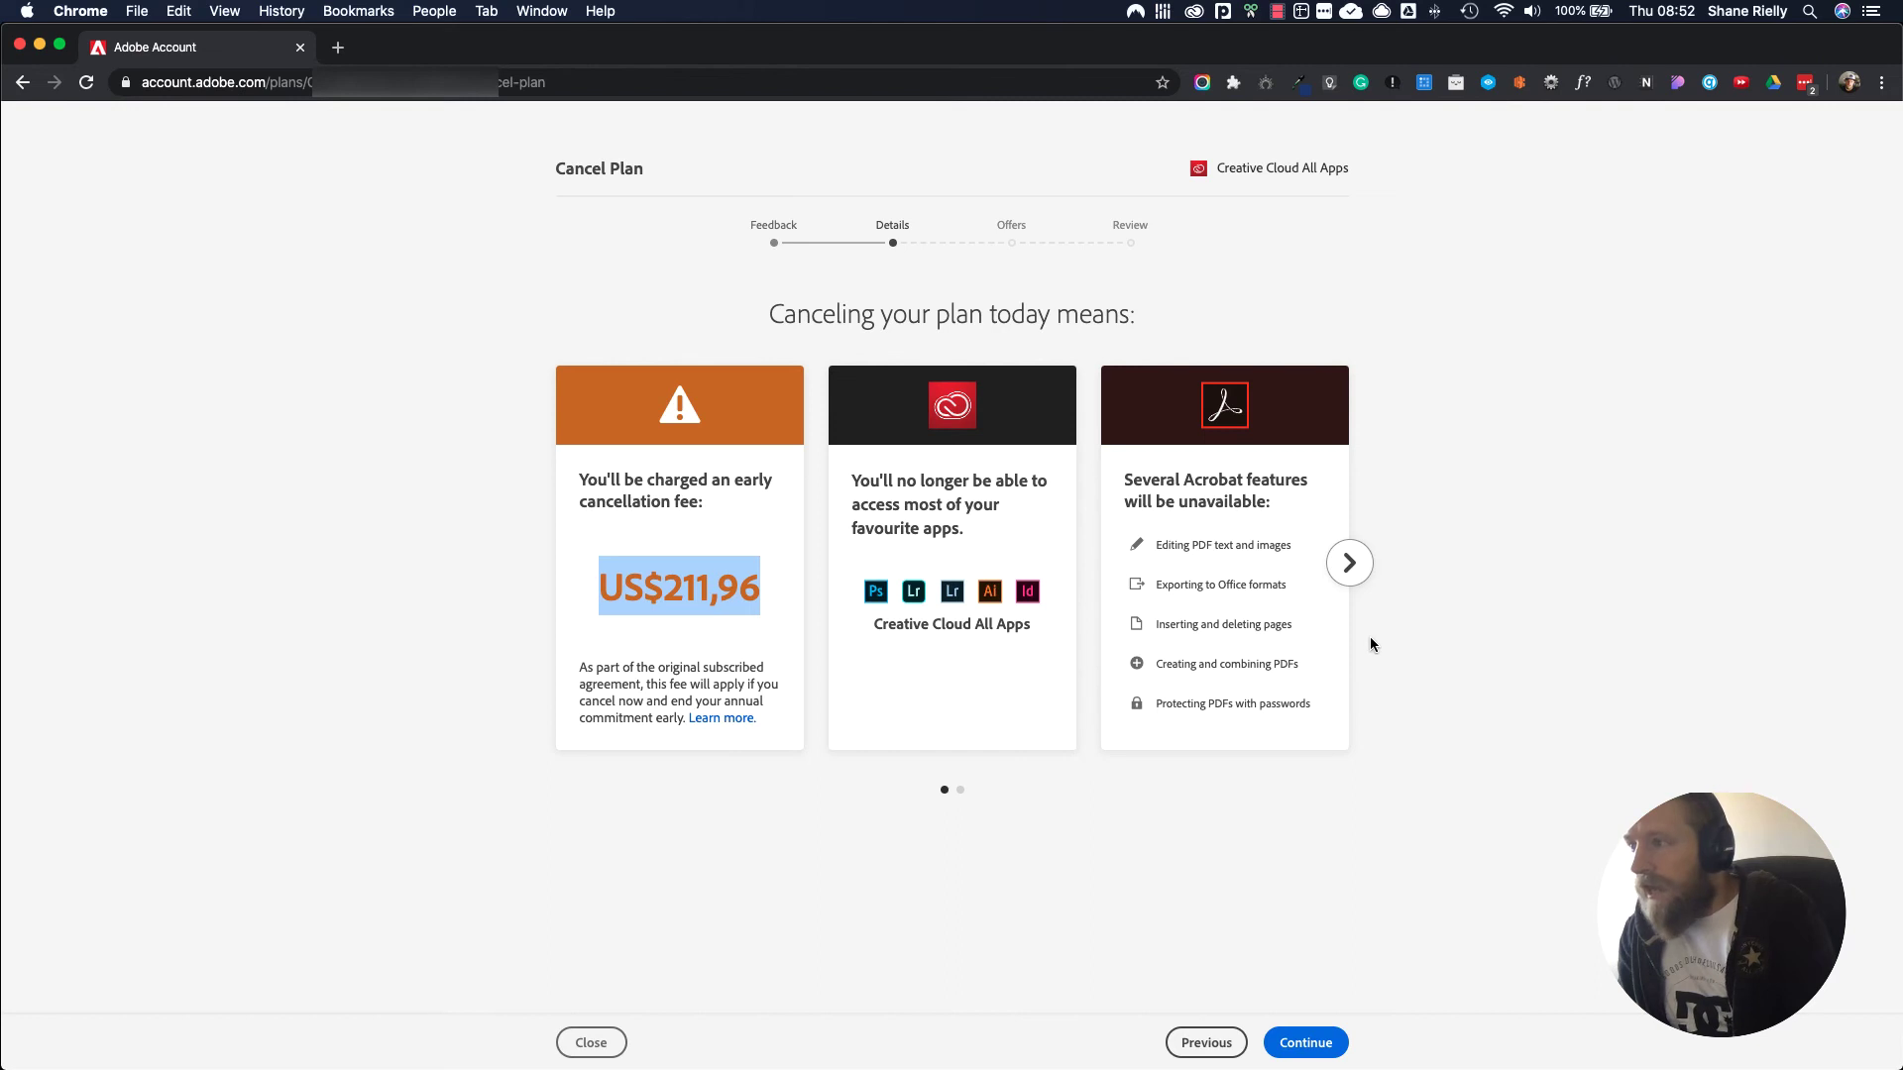
left_click(1316, 1044)
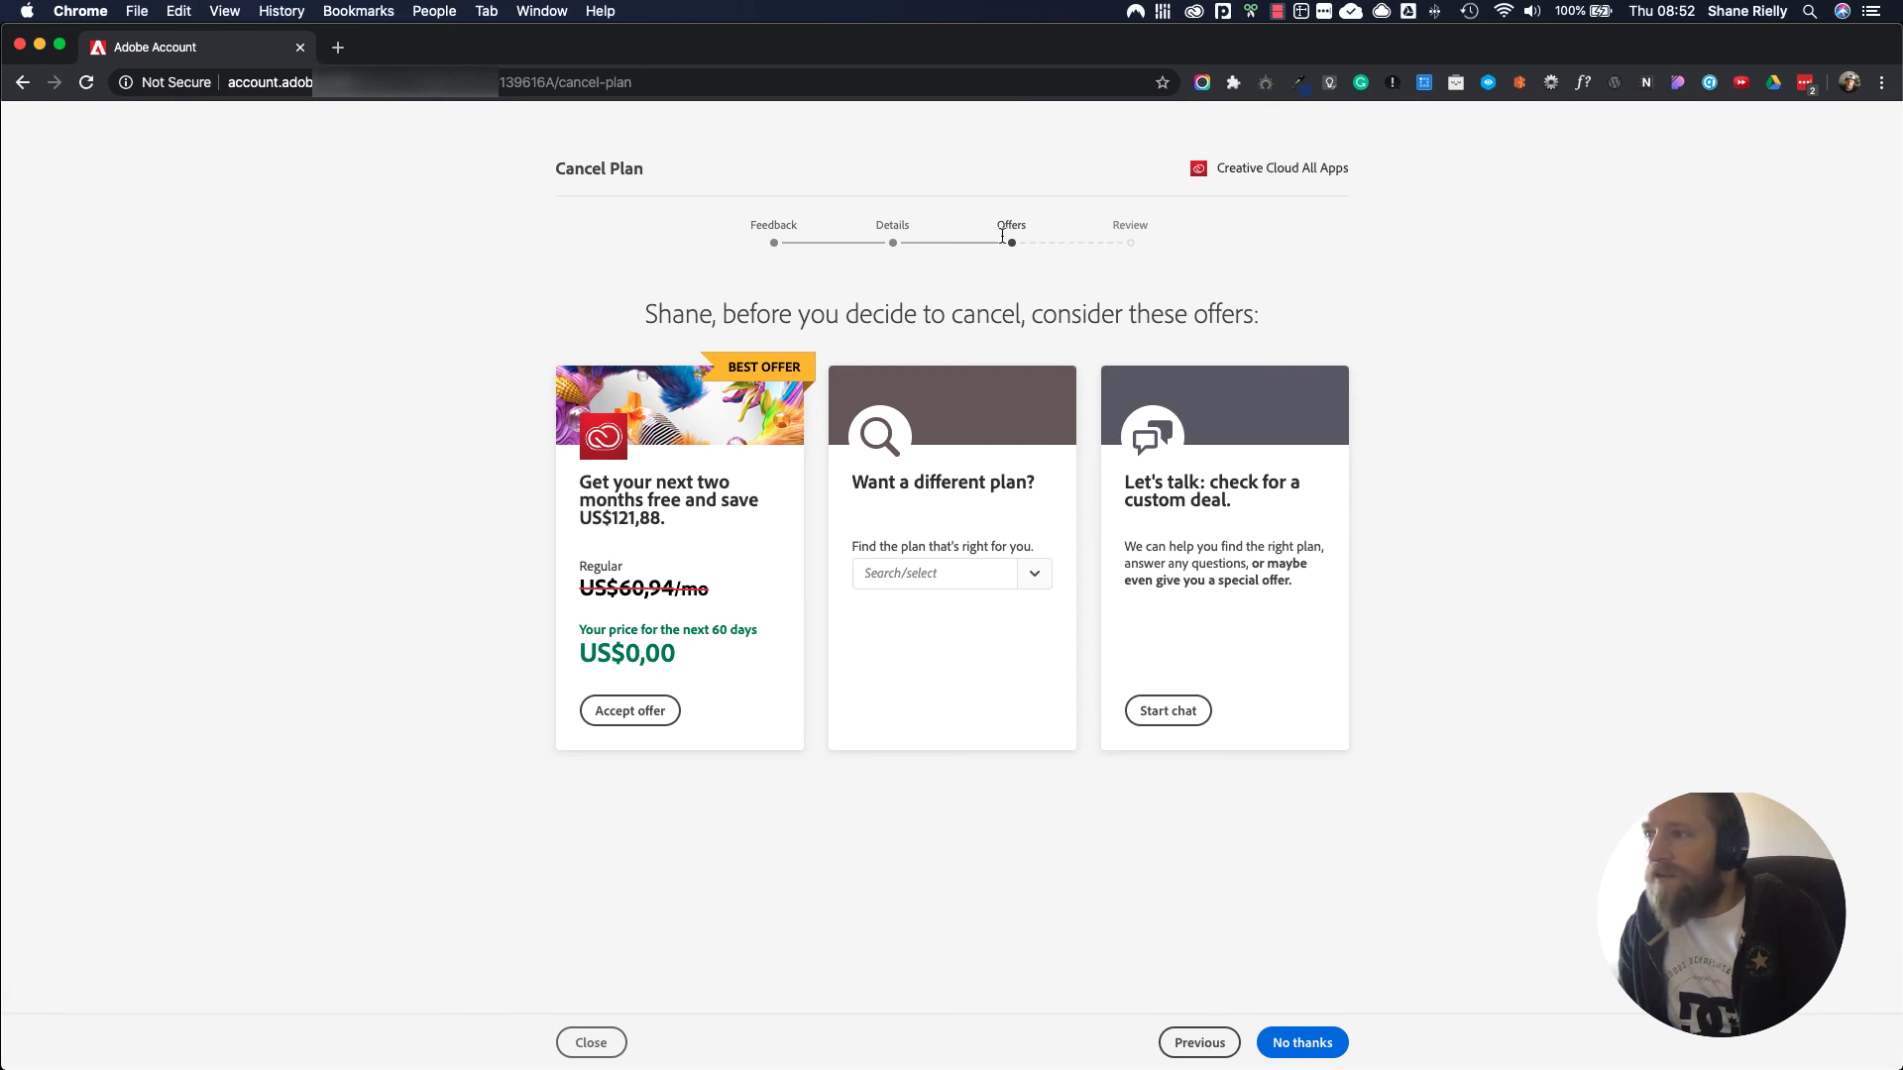
Accept the 'Get your next two months free' offer
mouse_move(544, 401)
left_mouse_down()
mouse_move(619, 501)
mouse_move(561, 485)
left_mouse_up()
left_click(719, 527)
left_click(452, 652)
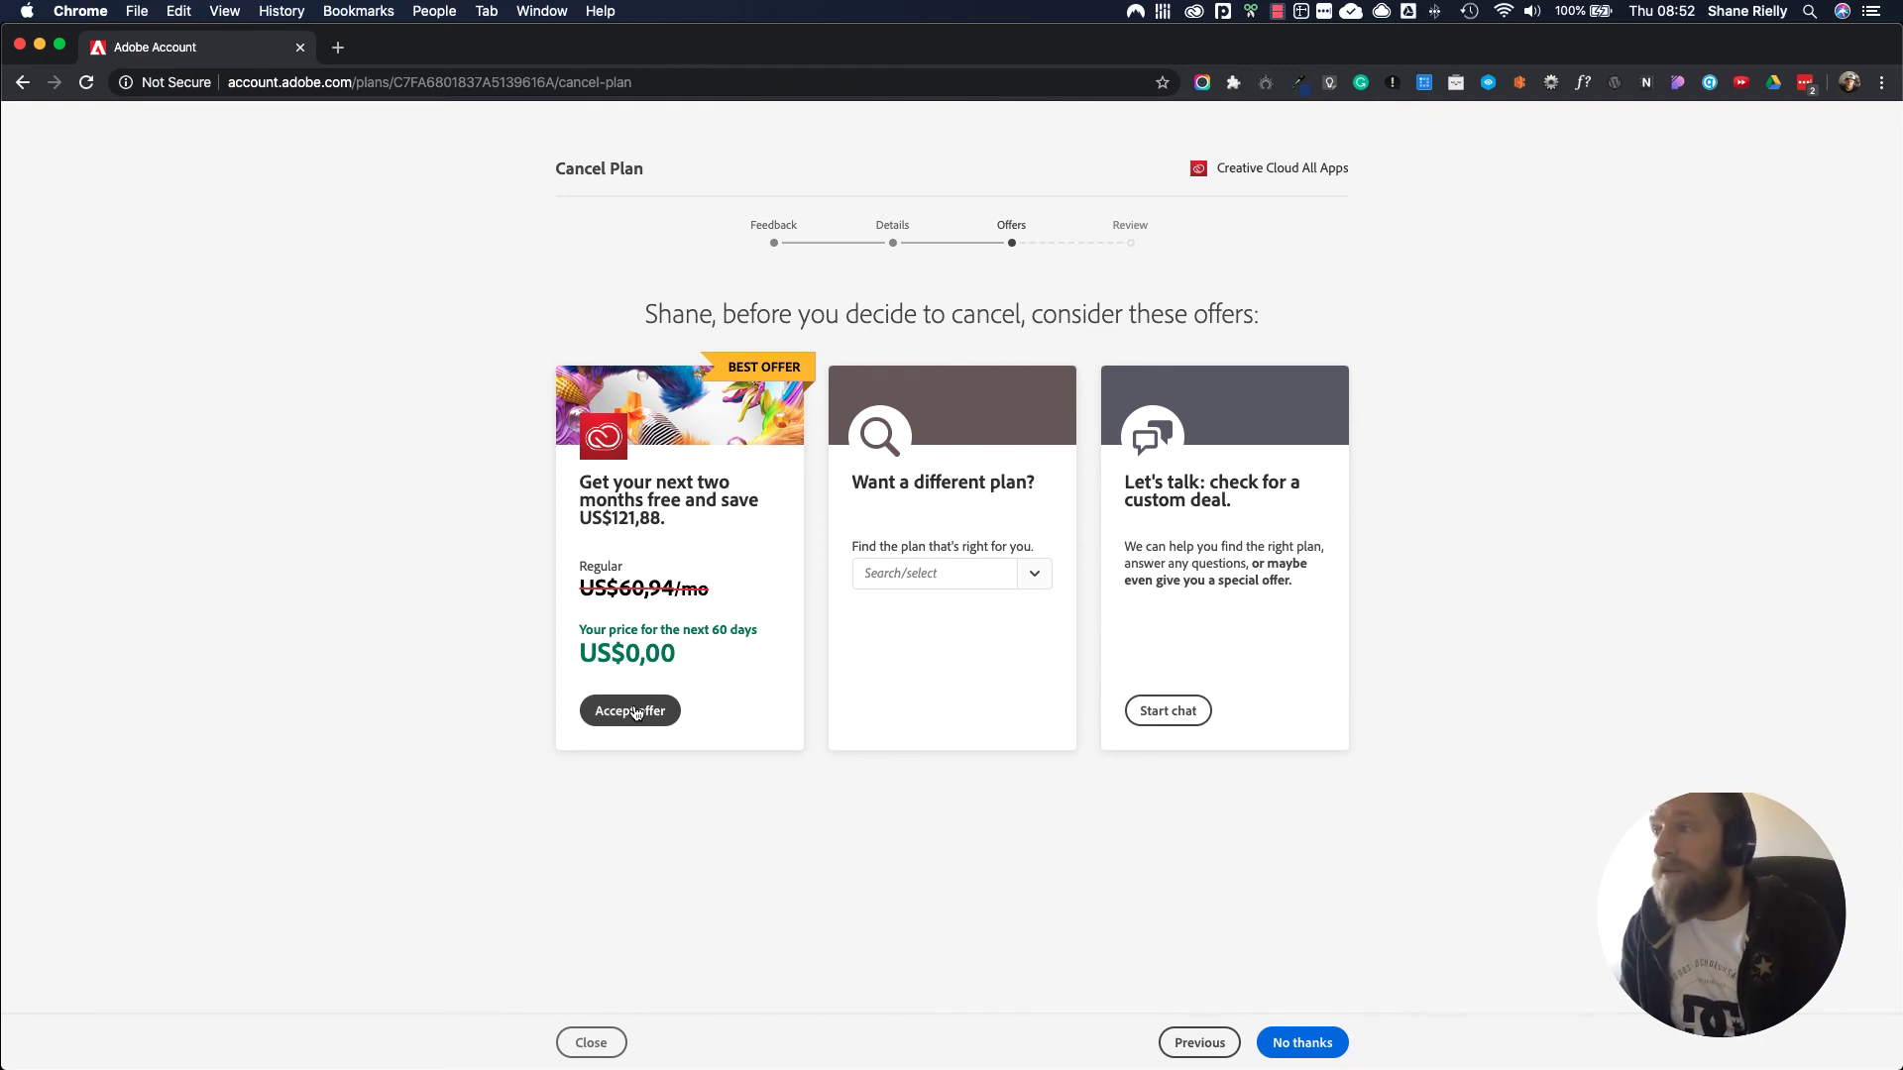
left_click(630, 711)
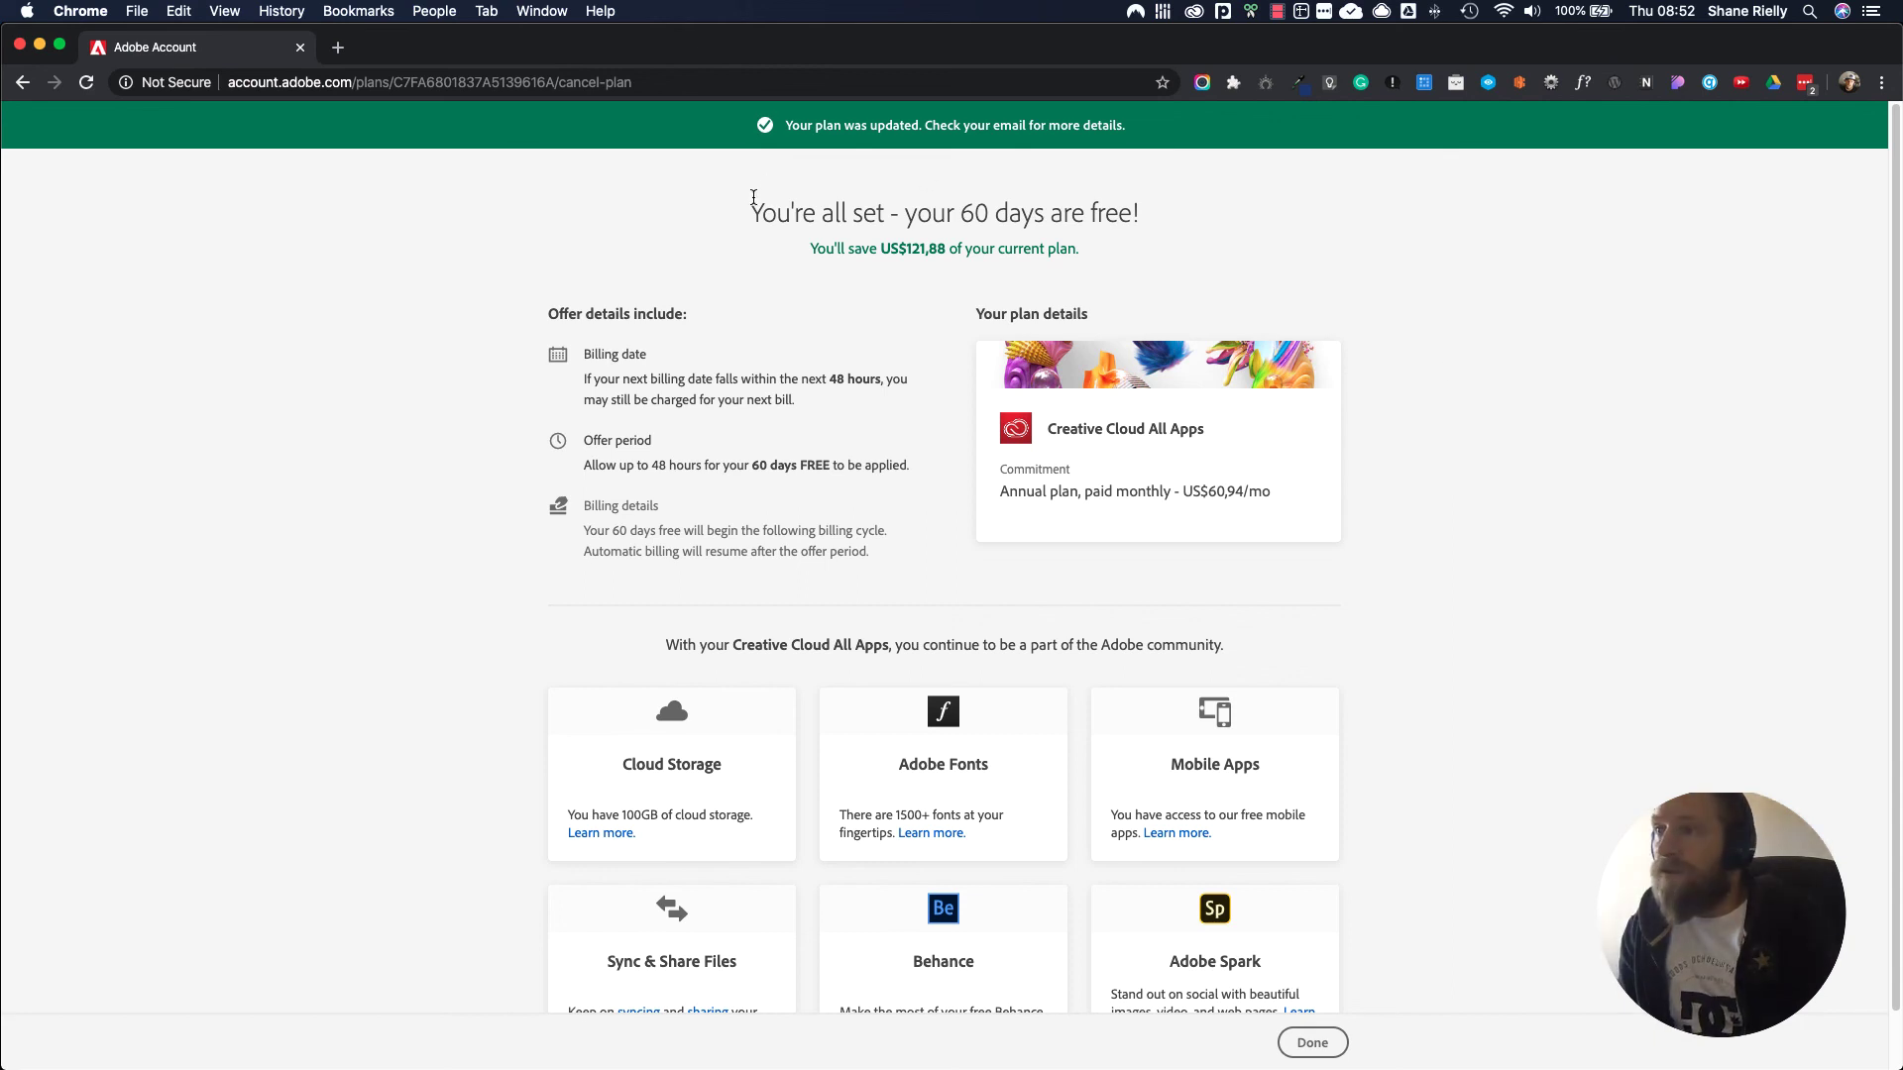
left_click_drag(750, 202, 898, 258)
left_click_drag(1119, 279, 1117, 258)
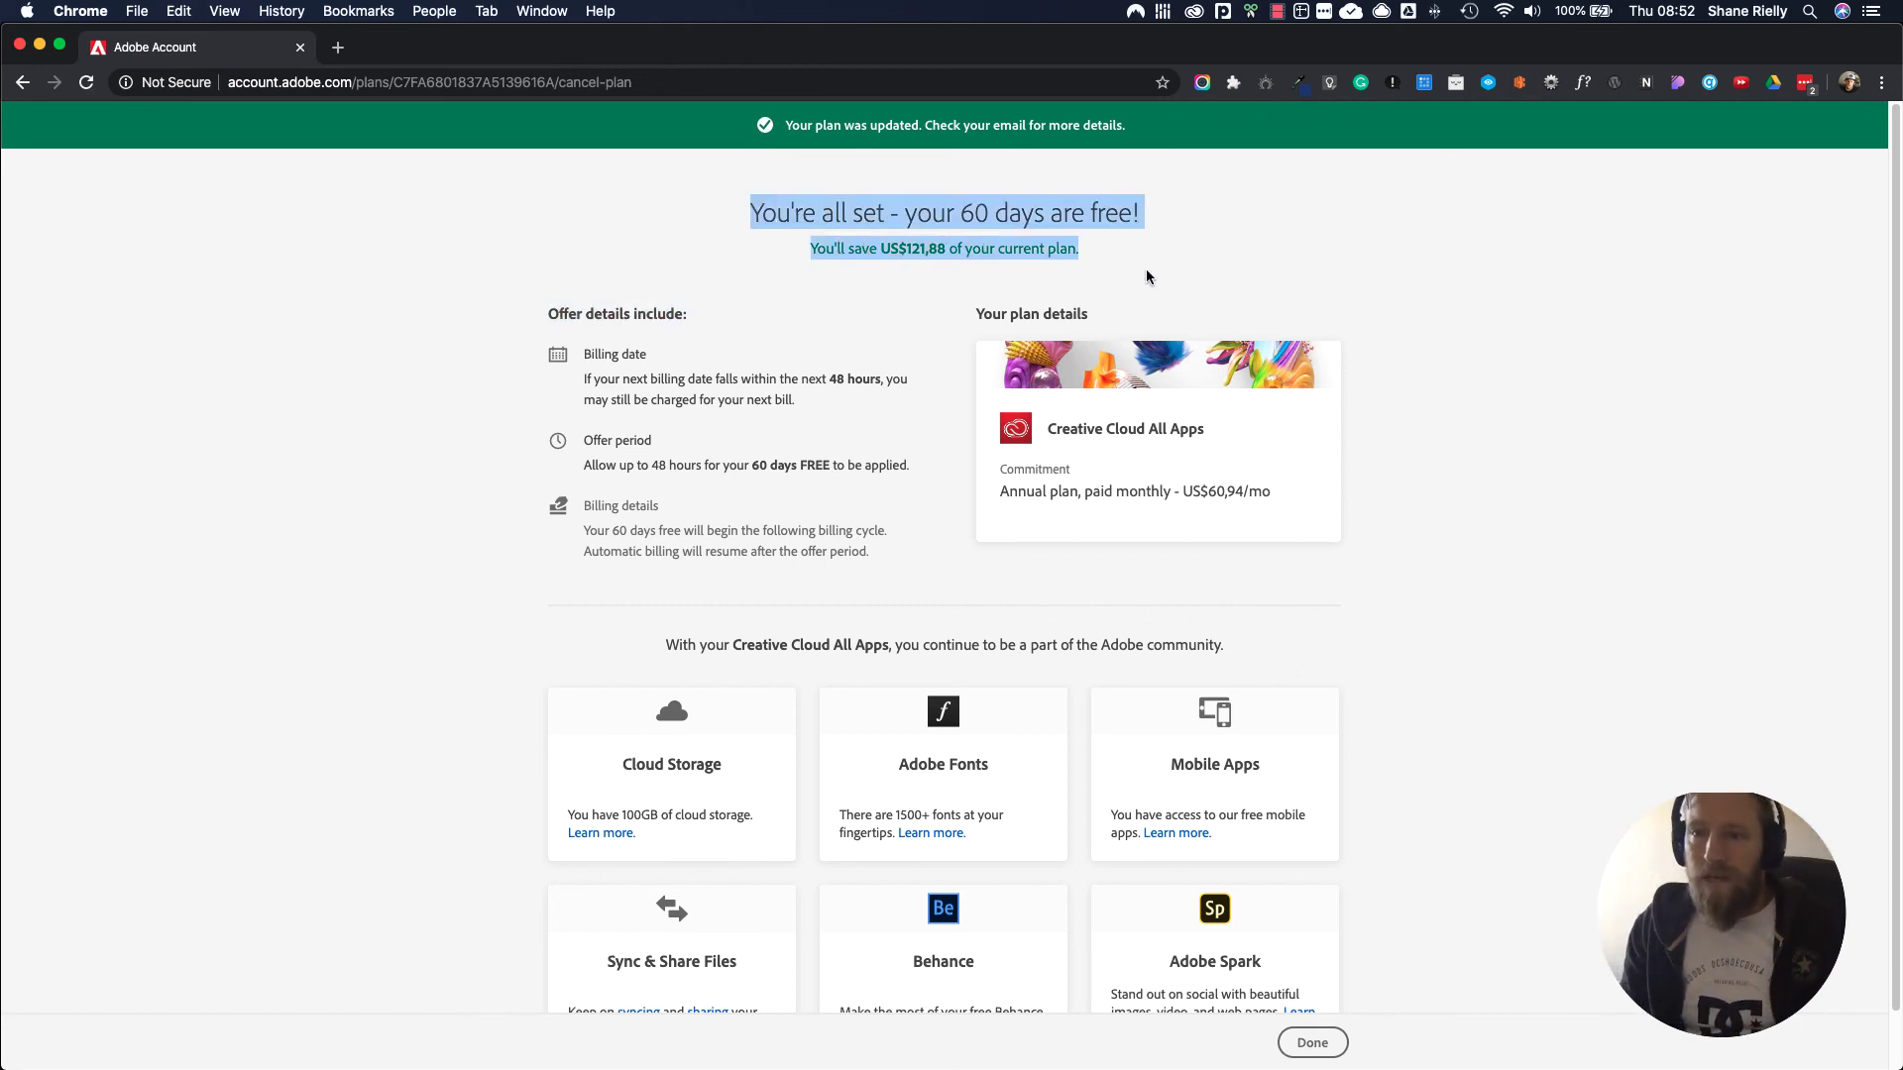
left_click(1146, 269)
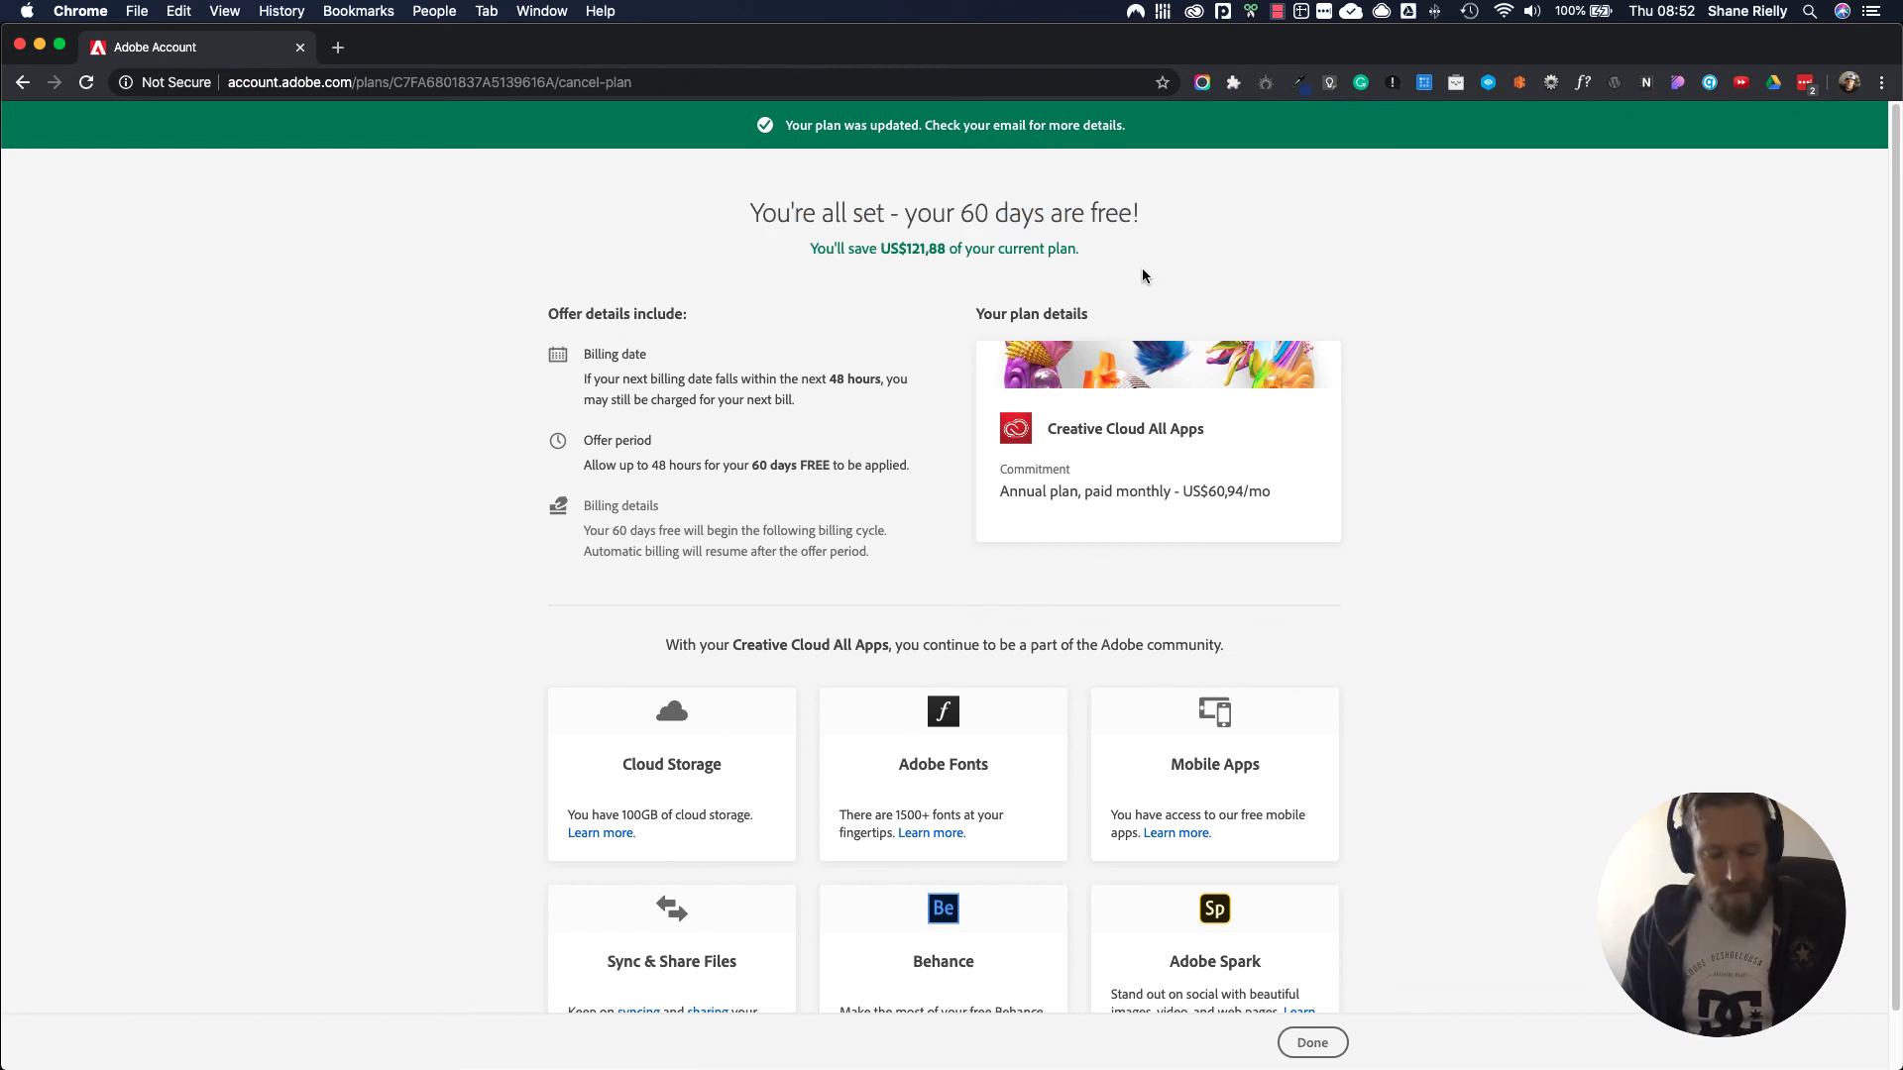